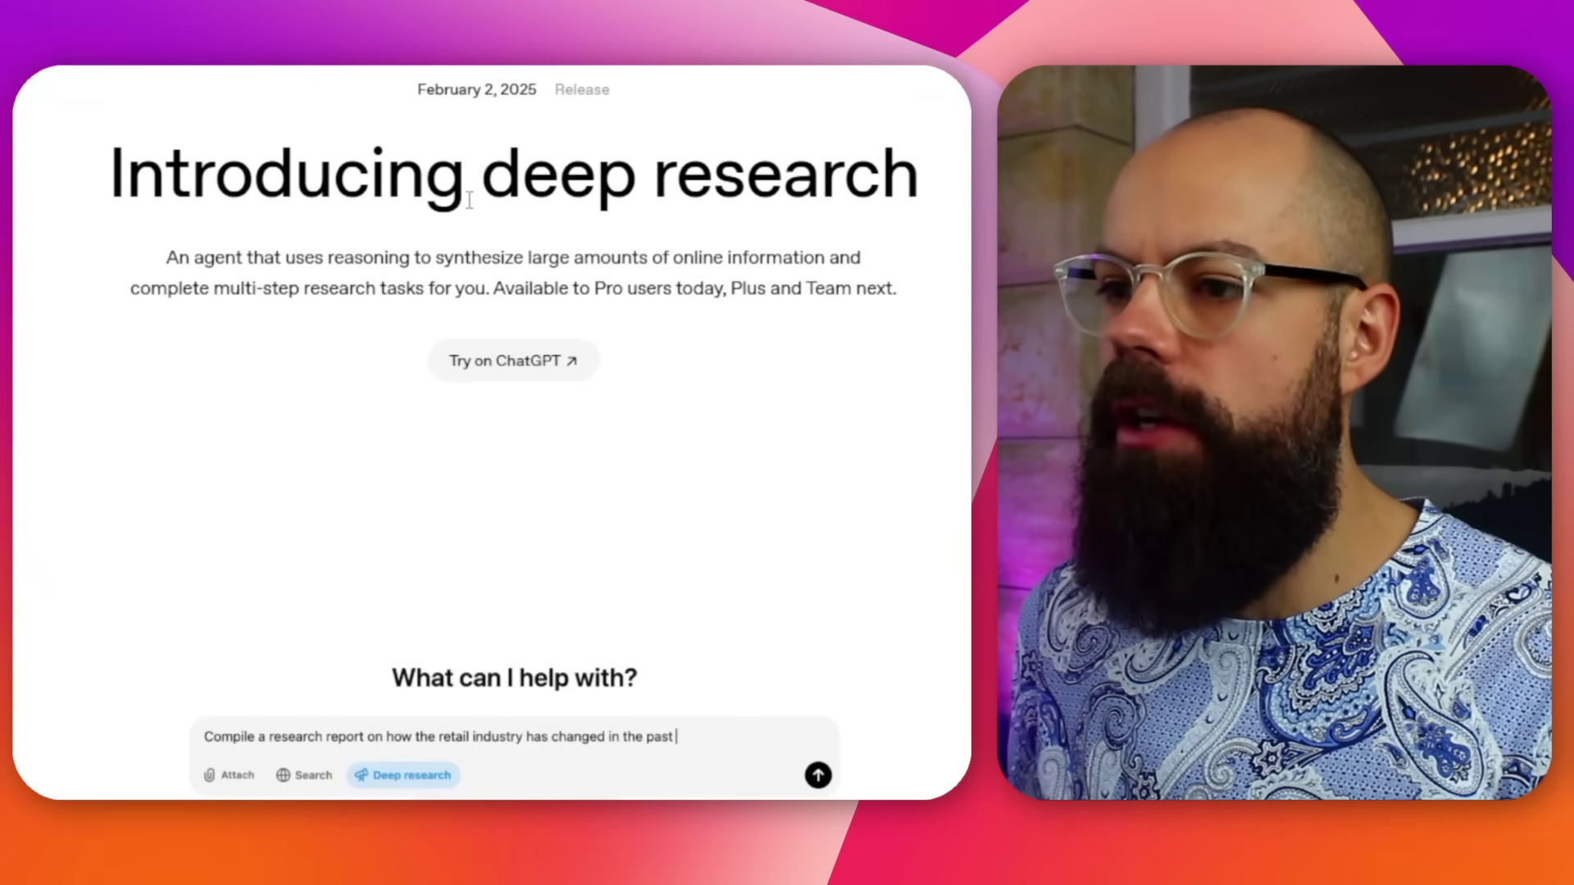
Scroll the deep research announcement to How it works and highlight the training description
scroll(470, 260, "down", 20)
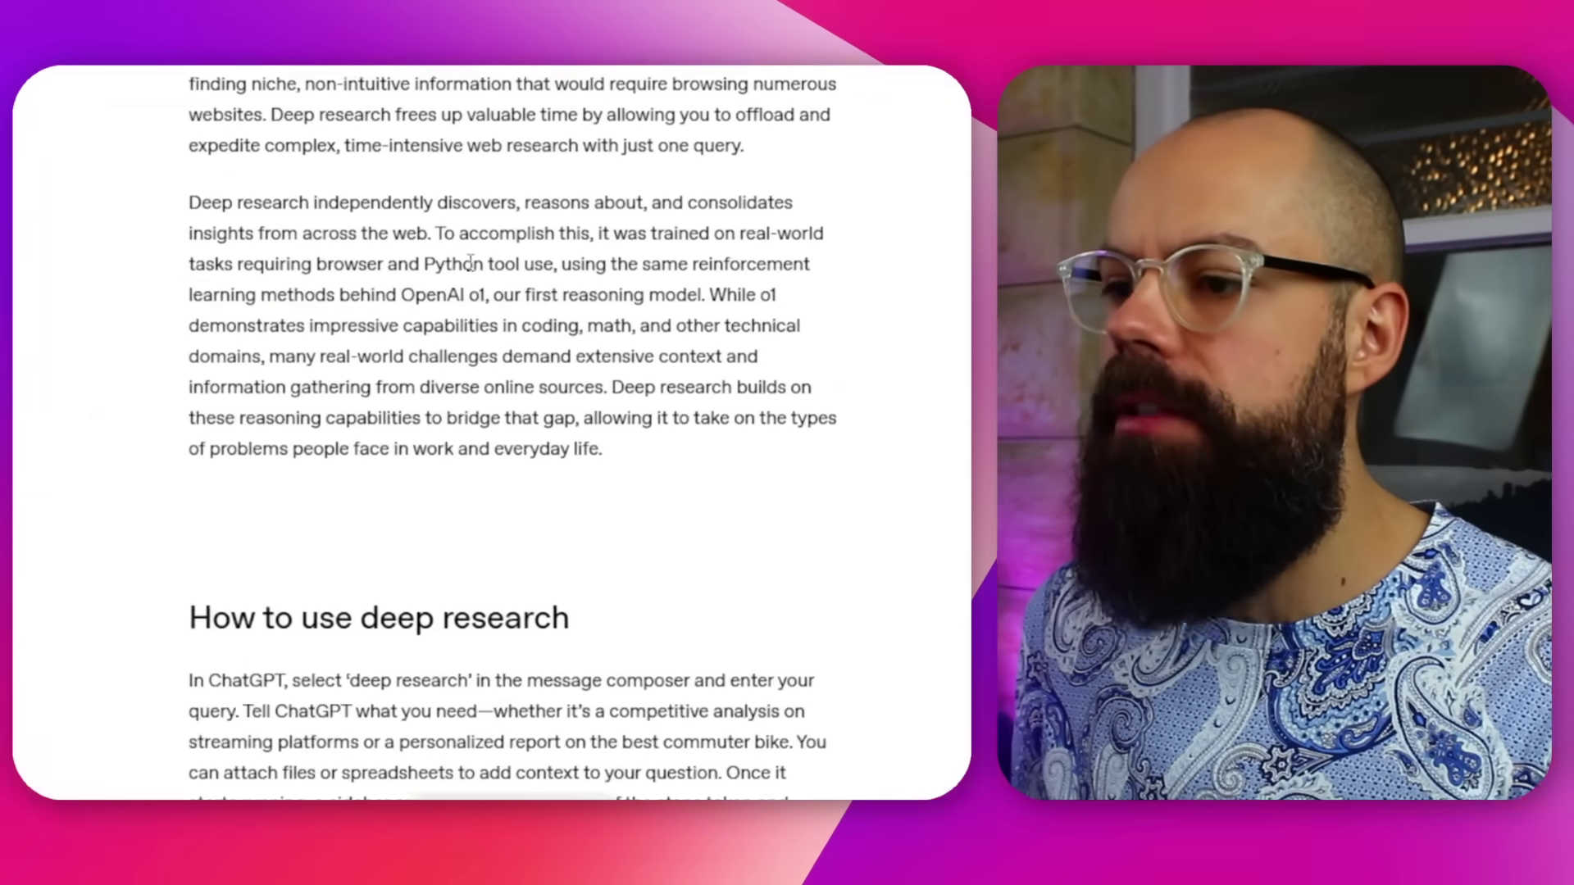
scroll(469, 261, "up", 6)
scroll(470, 262, "down", 20)
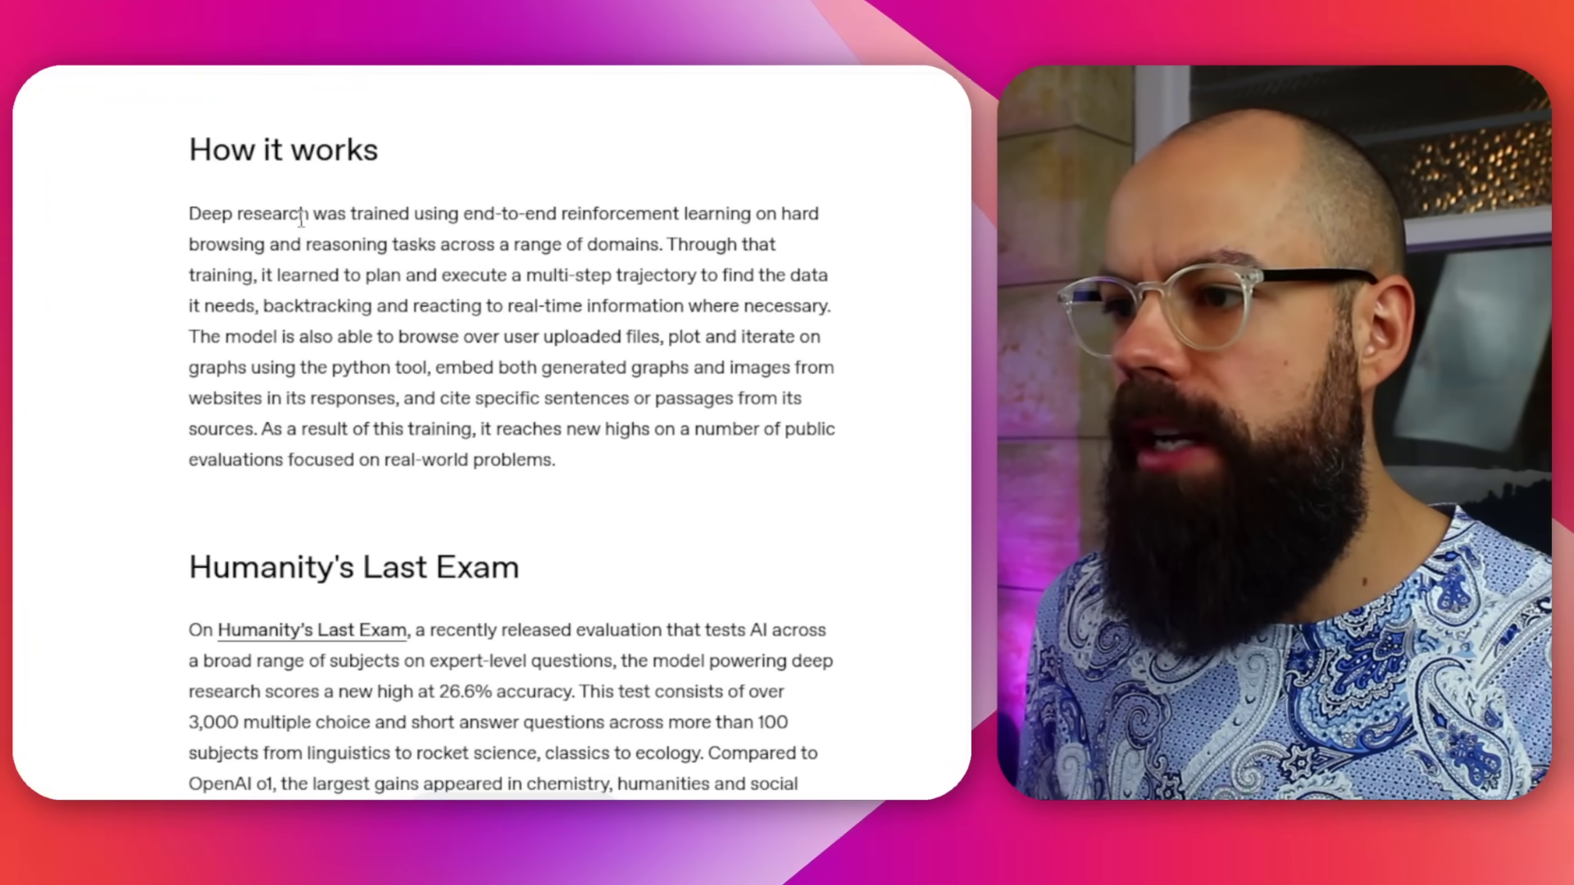
left_click_drag(366, 218, 651, 217)
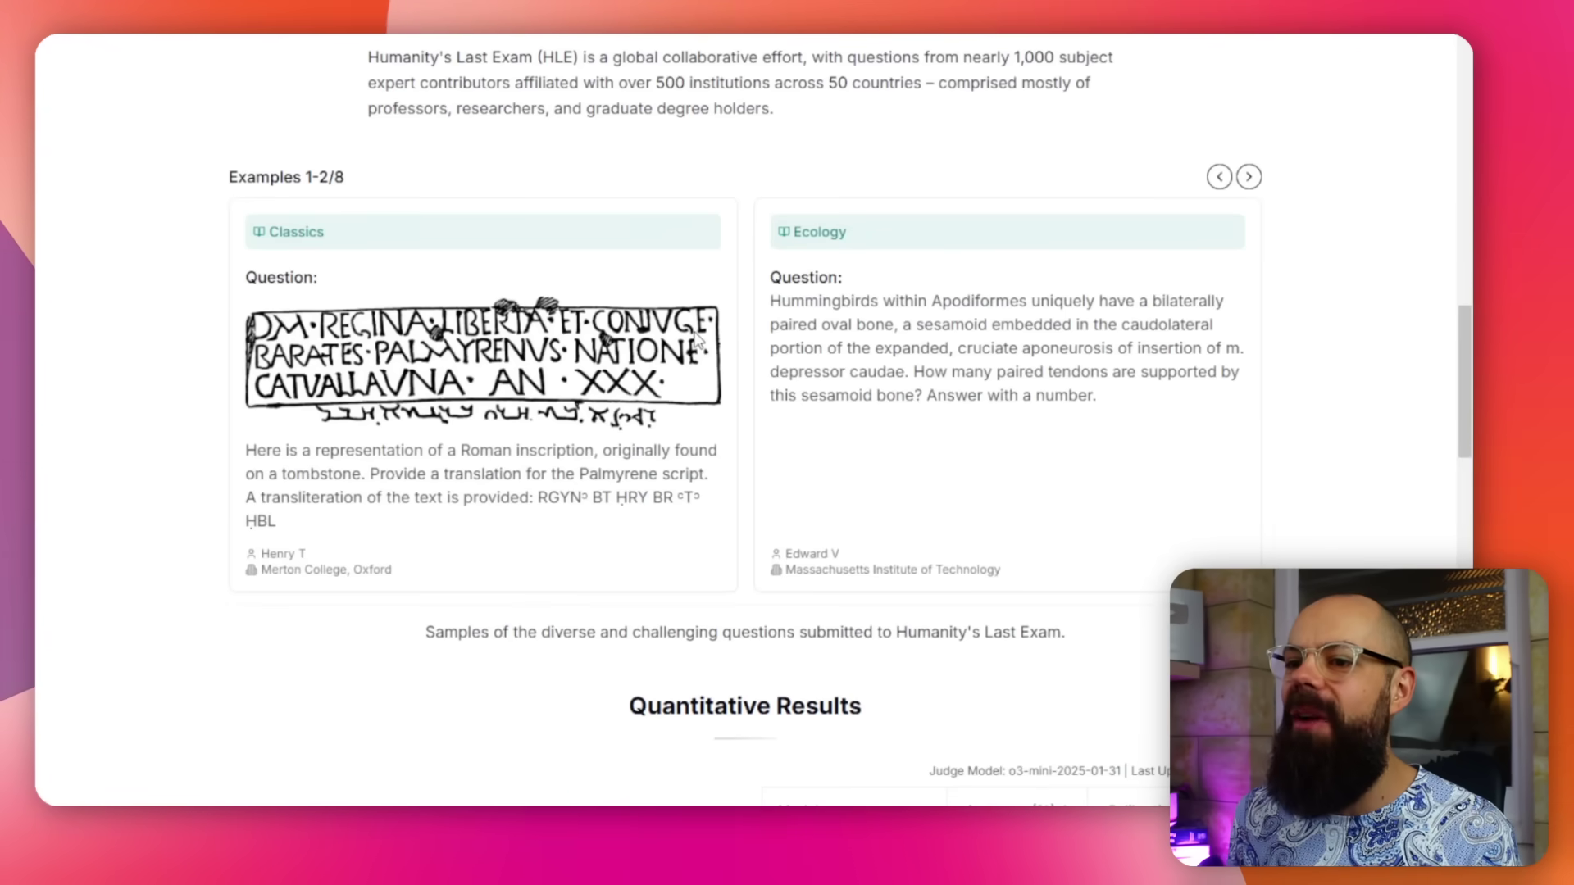
Advance the Humanity's Last Exam examples to 3–4 of 8, the Mathematics and Computer Science questions
scroll(695, 340, "up", 1)
scroll(571, 233, "down", 1)
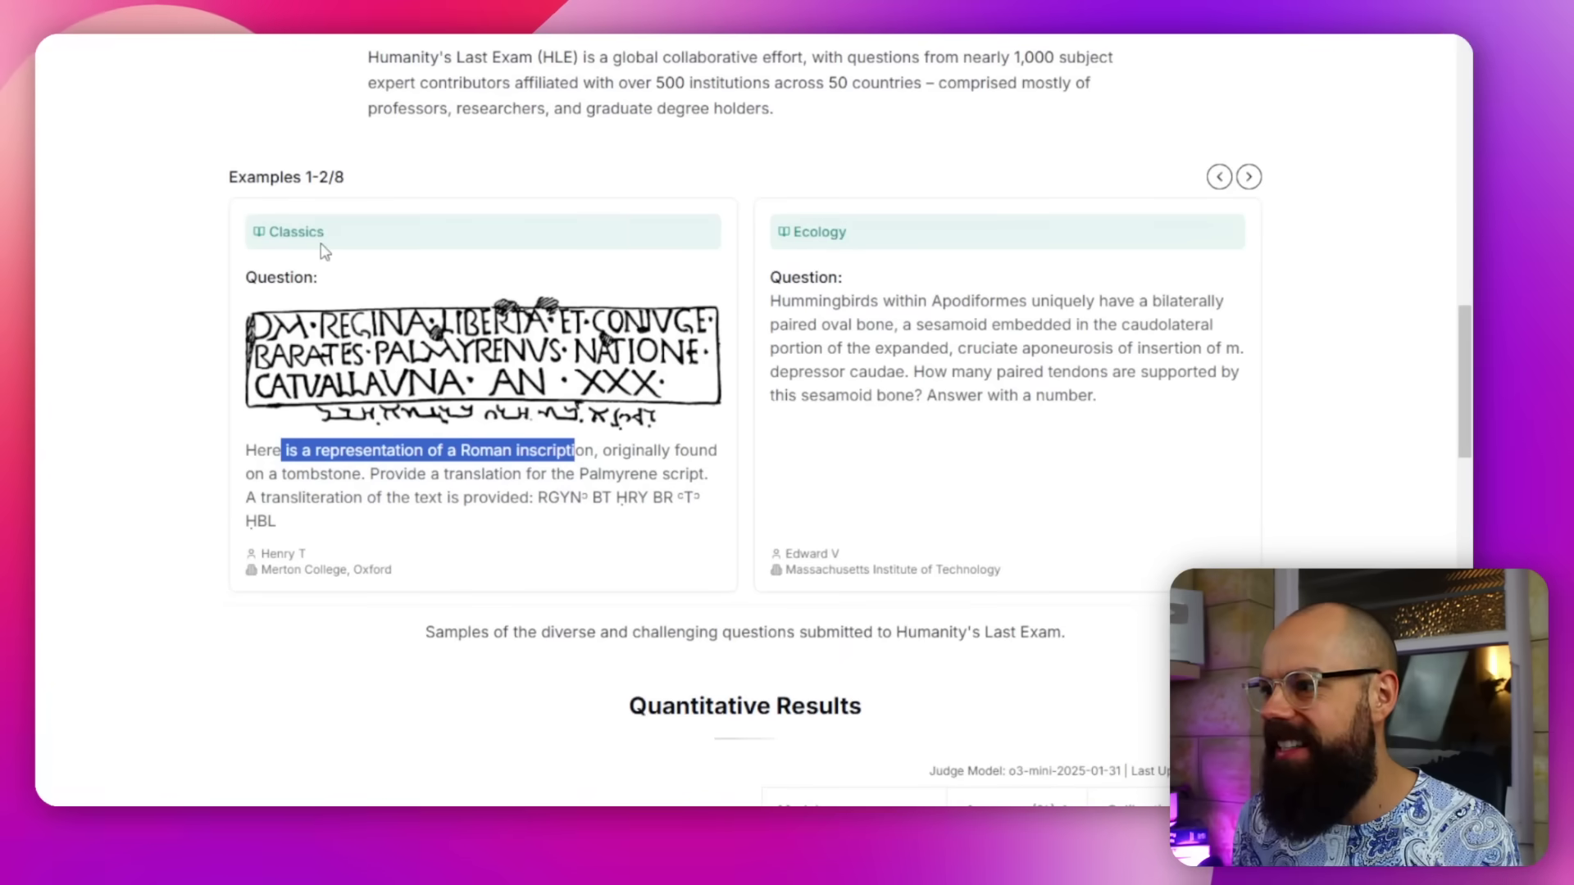
left_click(1248, 179)
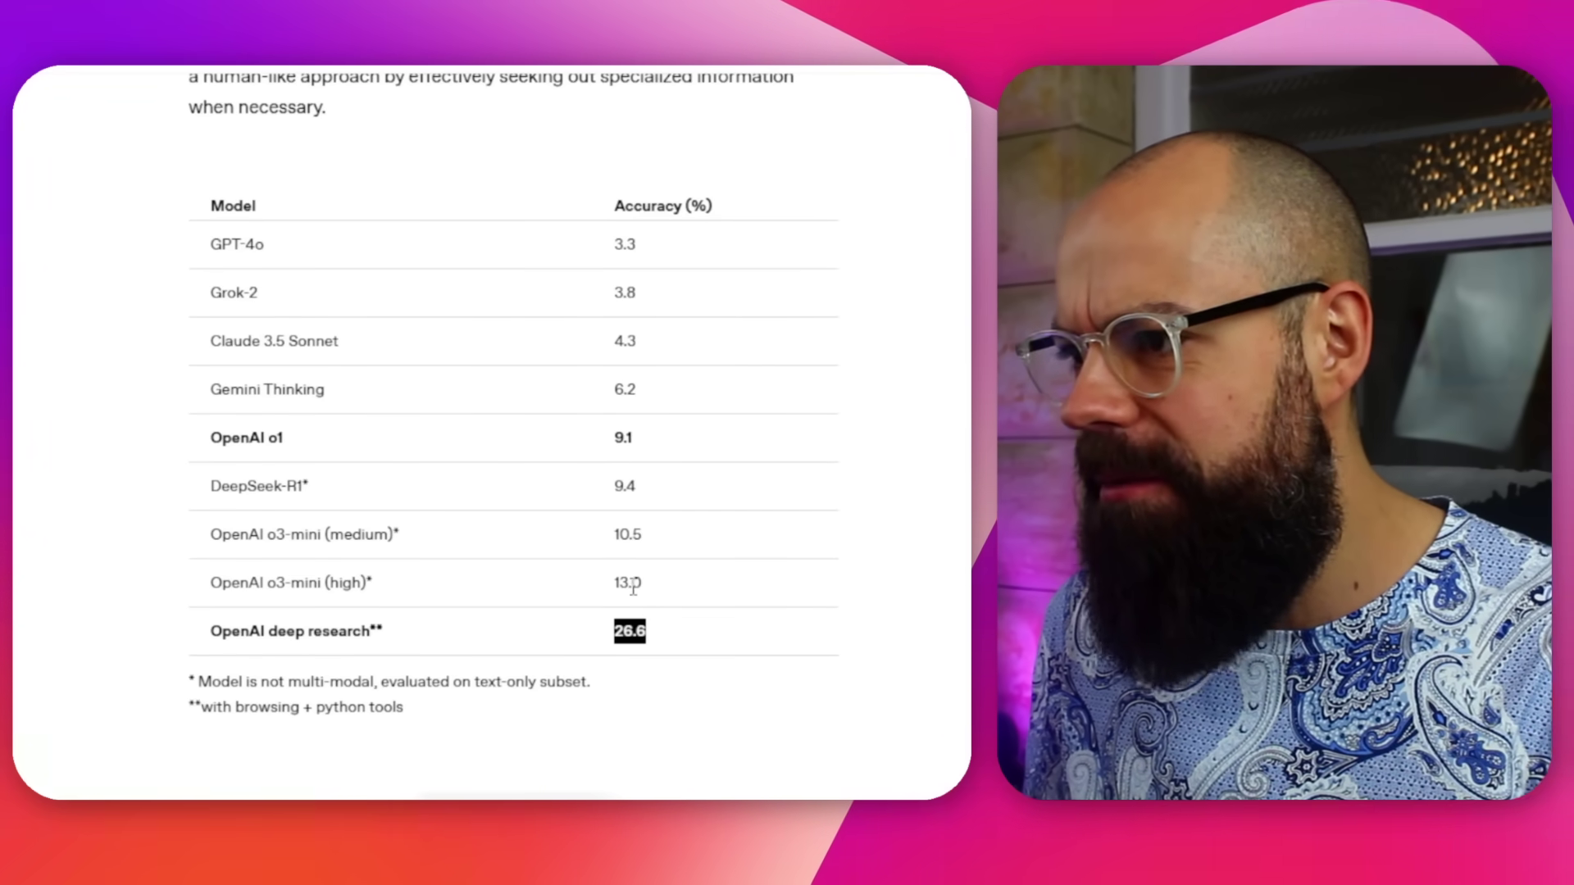
Highlight the o3-mini (high) score of 13.0 against deep research's 26.6 in the accuracy table
left_click_drag(643, 587, 613, 584)
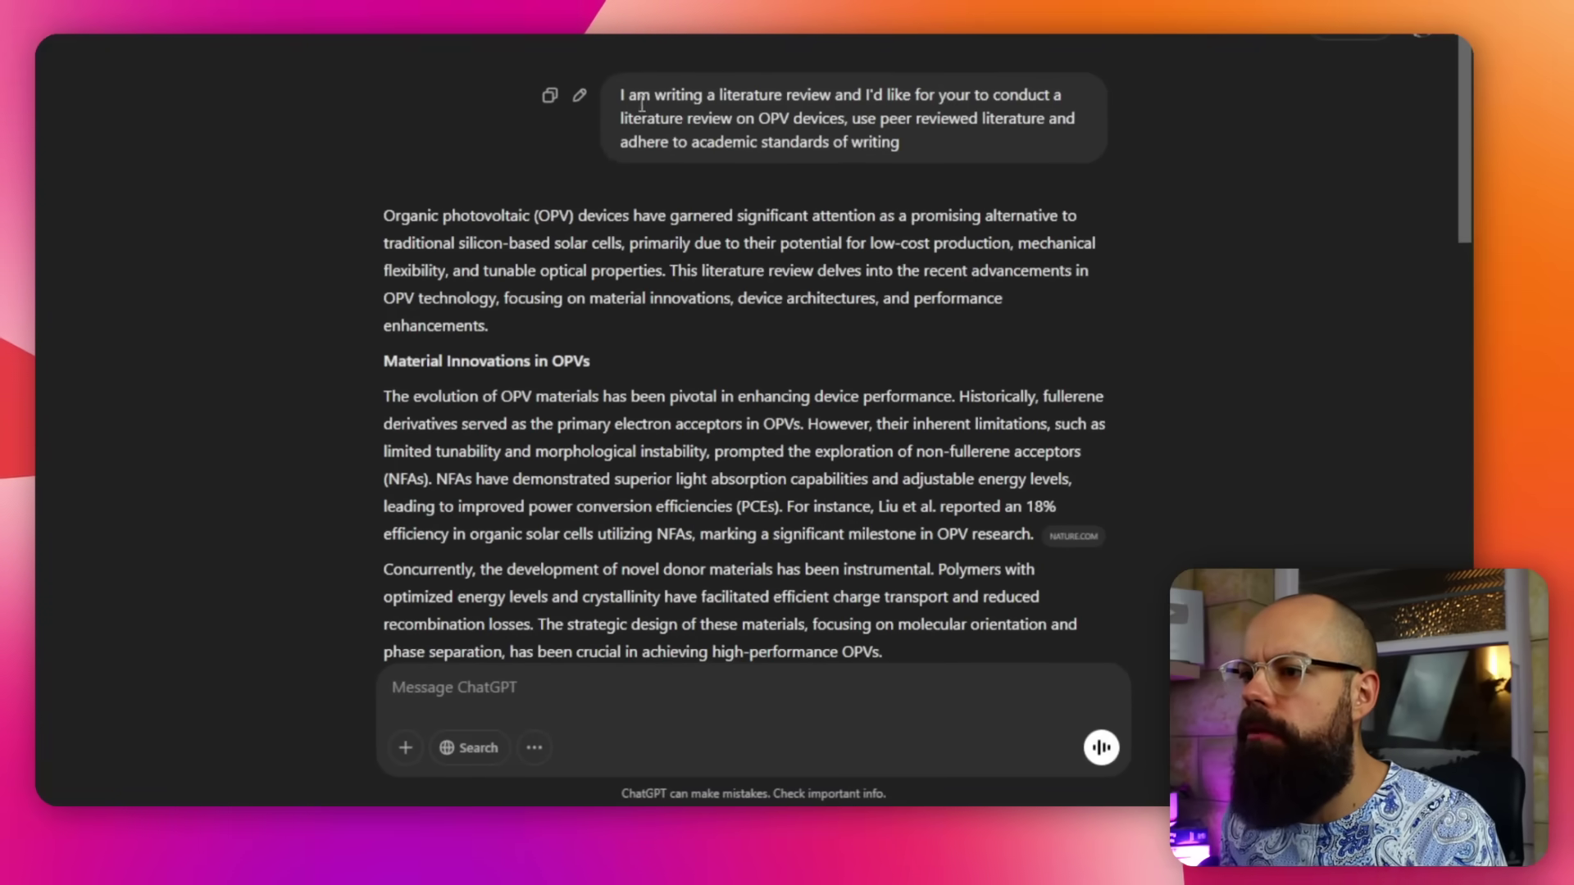
Highlight the OPV prompt's opening words and read through the literature review response
left_click_drag(618, 95, 718, 99)
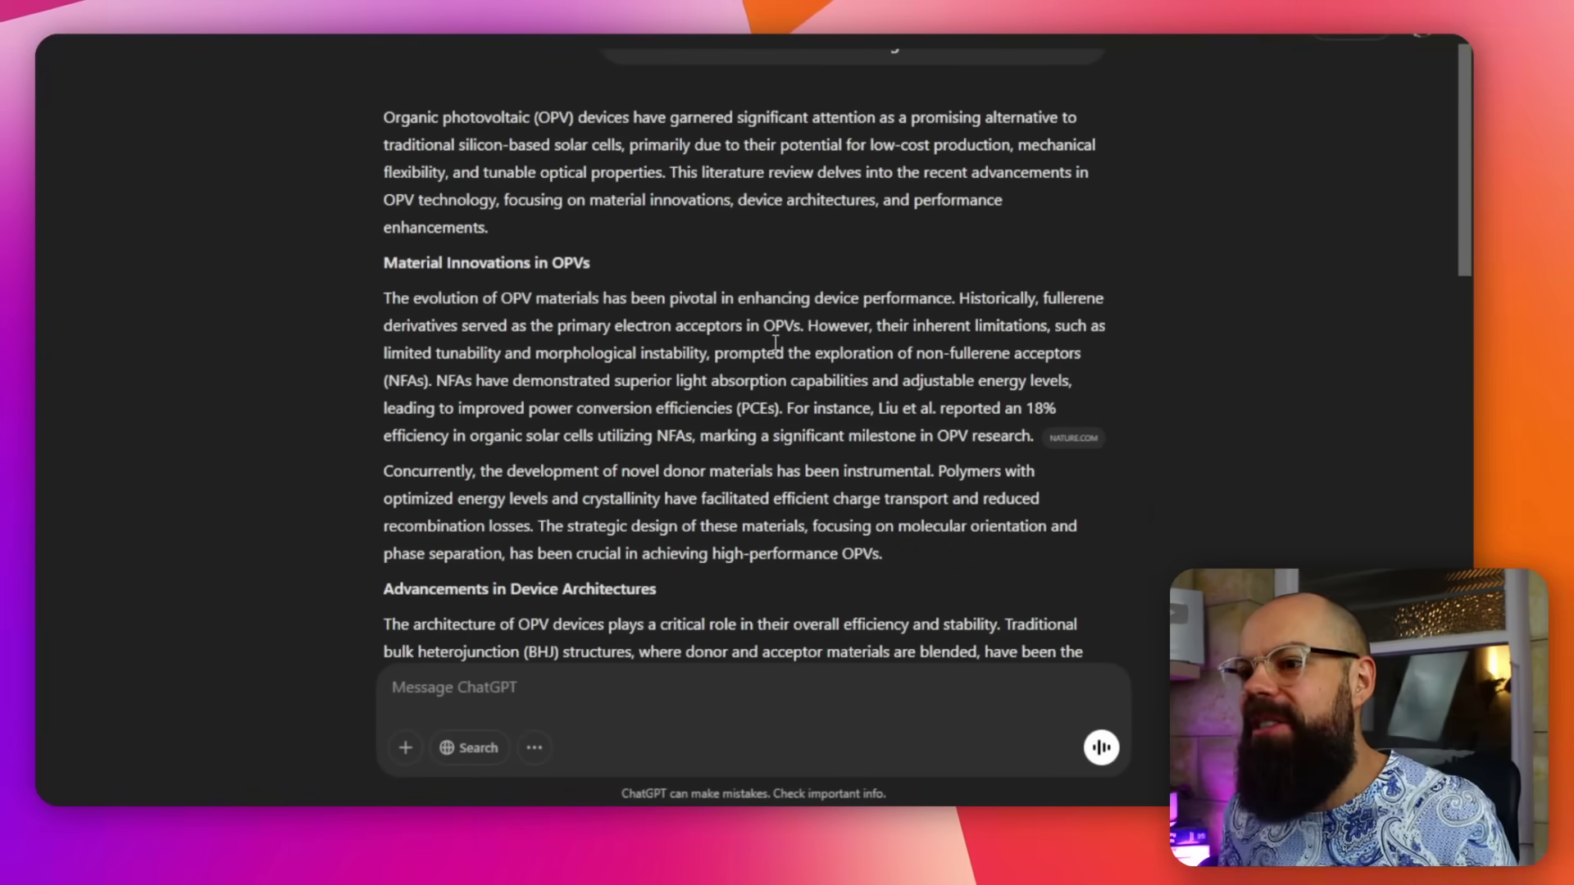
scroll(781, 318, "up", 2)
scroll(781, 318, "down", 15)
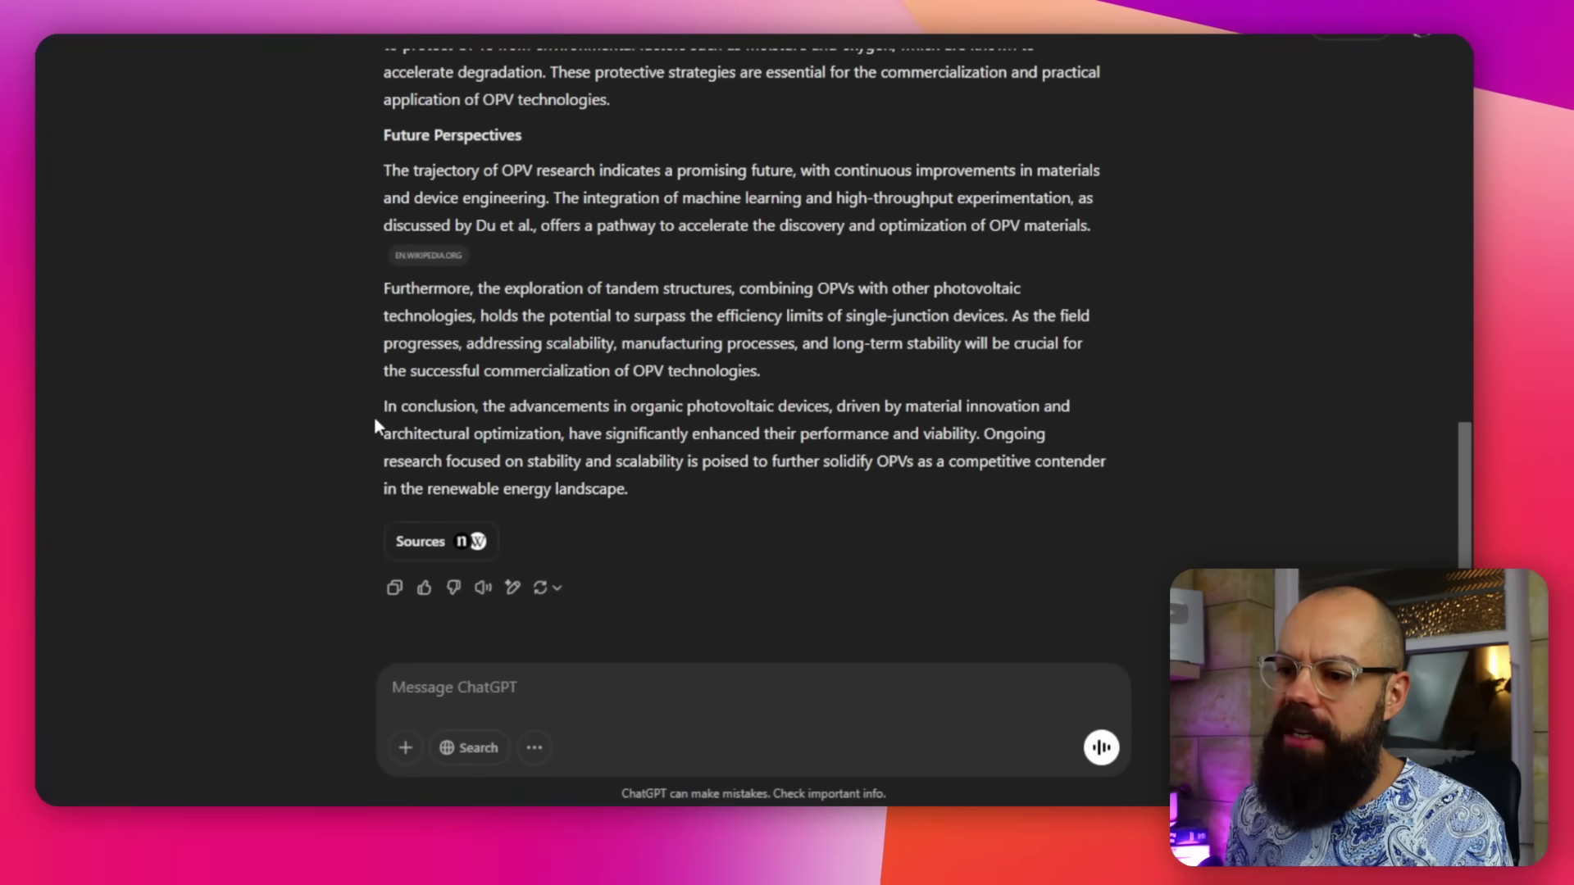
left_click_drag(382, 406, 446, 407)
scroll(538, 449, "up", 3)
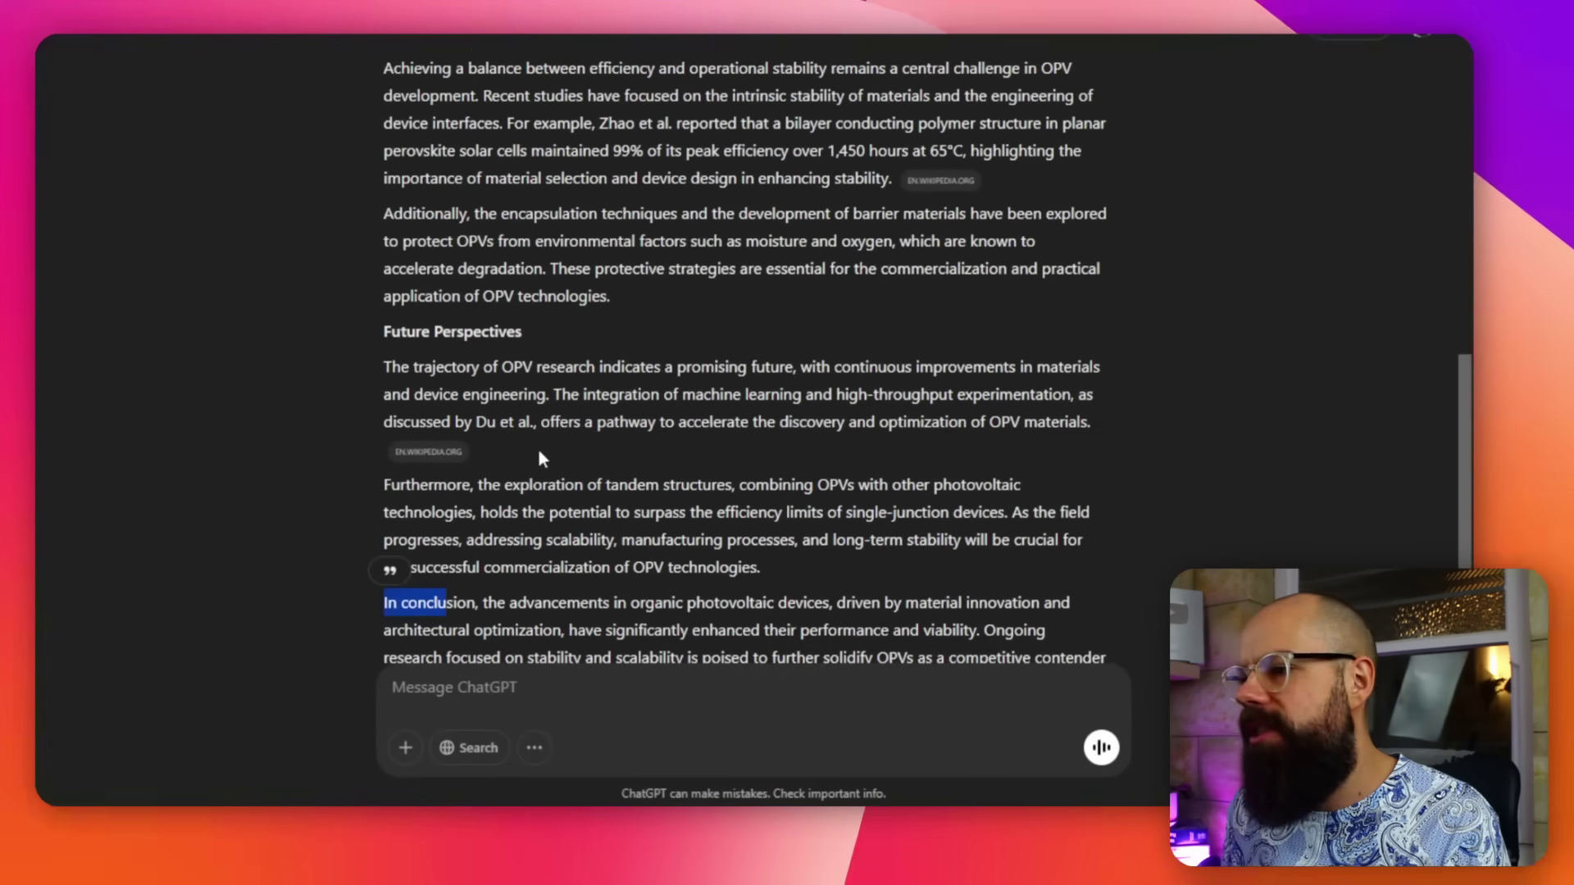
scroll(538, 452, "up", 3)
scroll(680, 375, "up", 5)
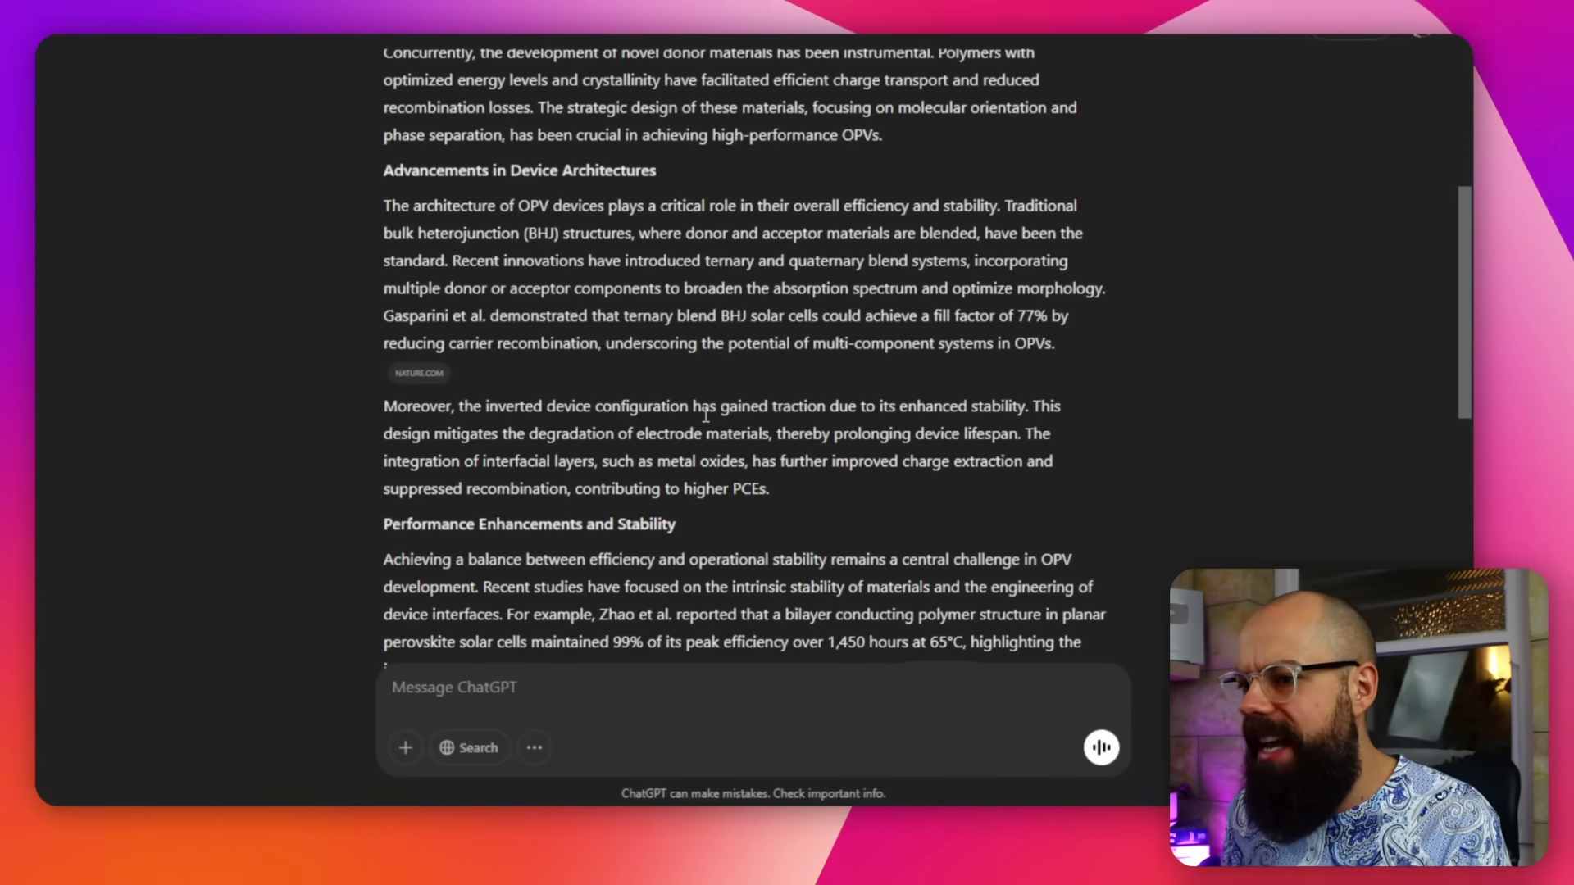
scroll(812, 427, "down", 5)
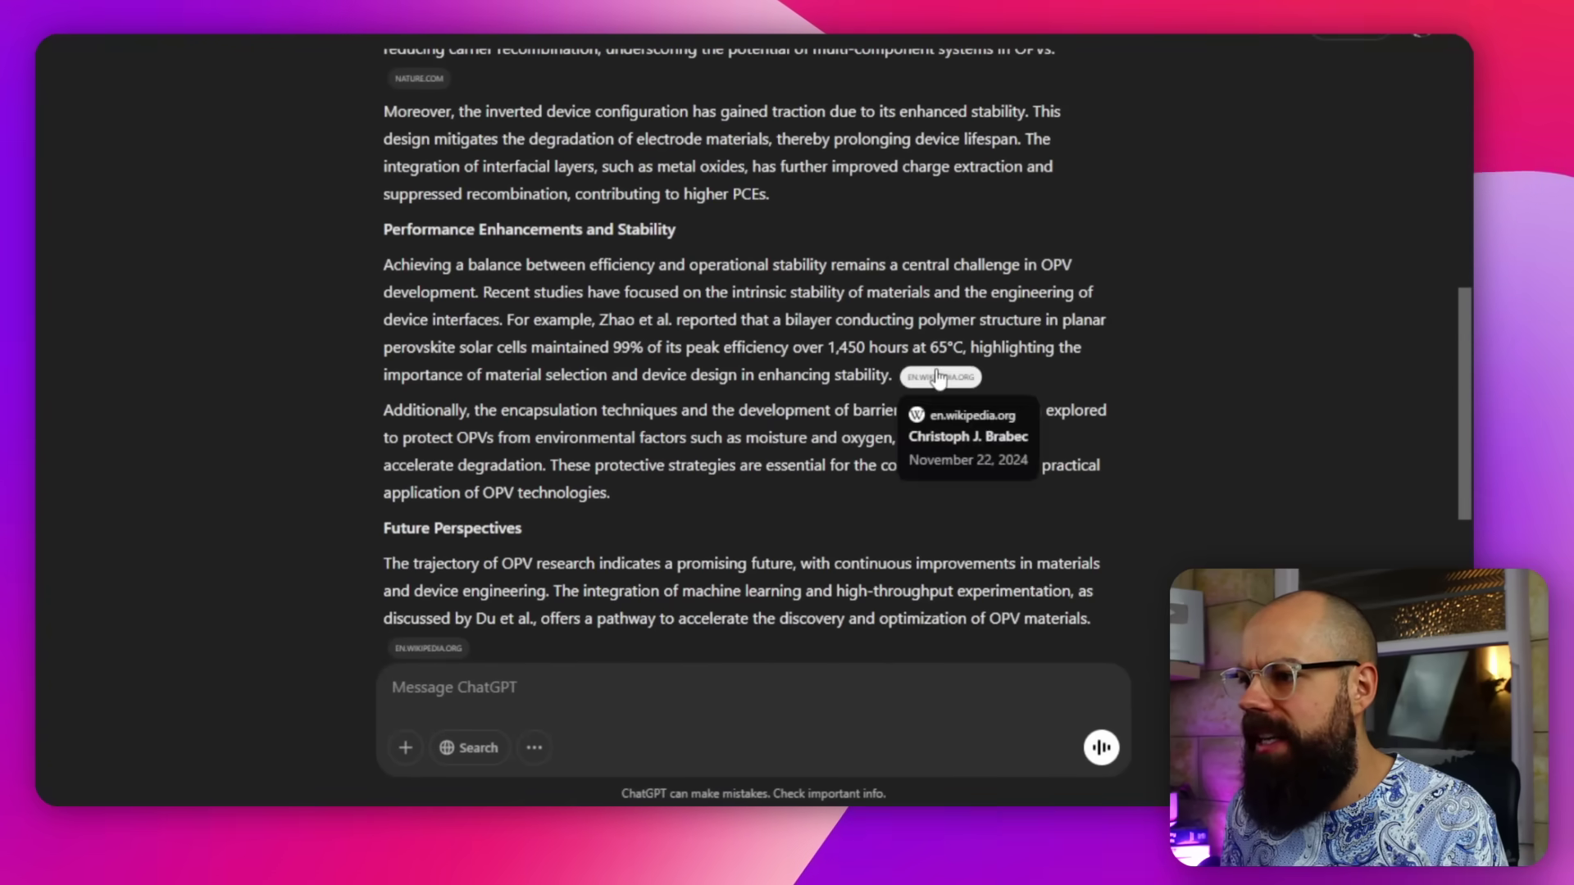
scroll(938, 377, "up", 12)
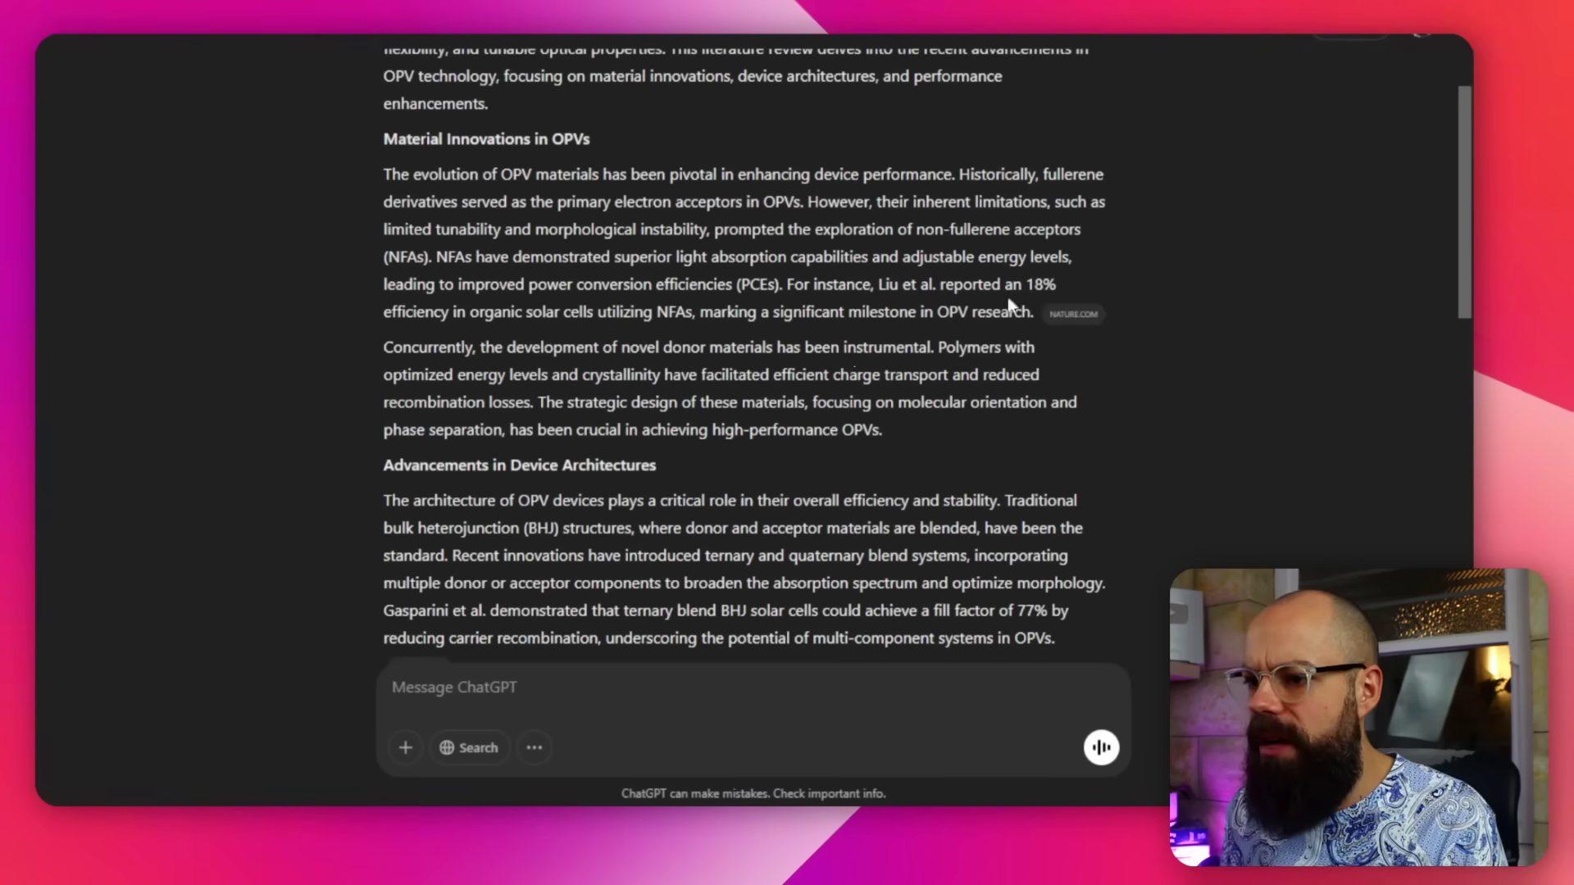
scroll(814, 396, "down", 9)
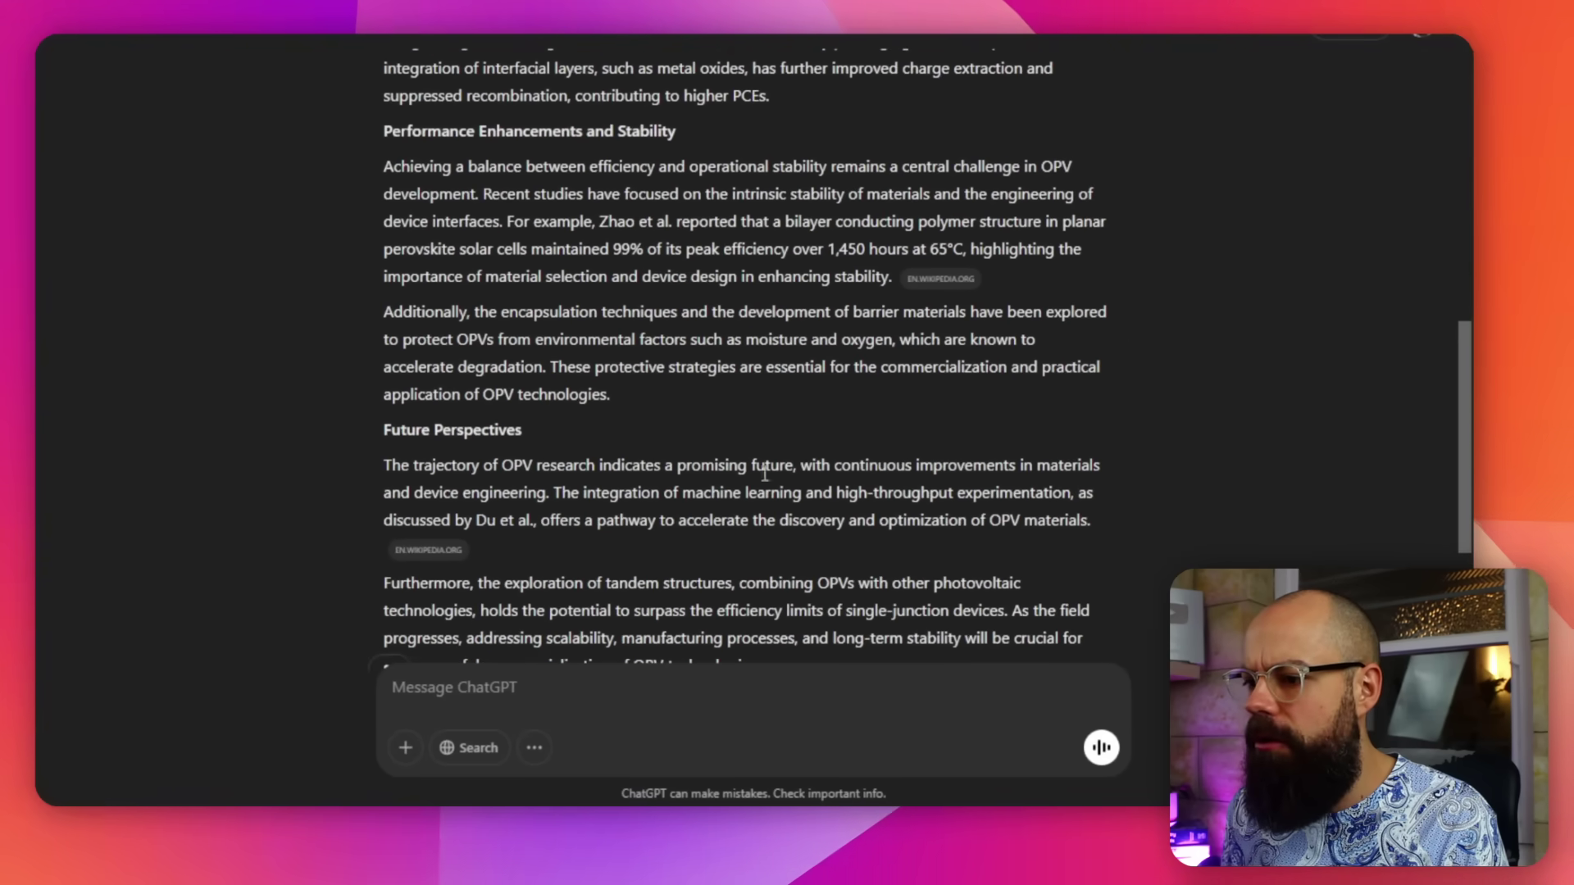
scroll(578, 496, "down", 3)
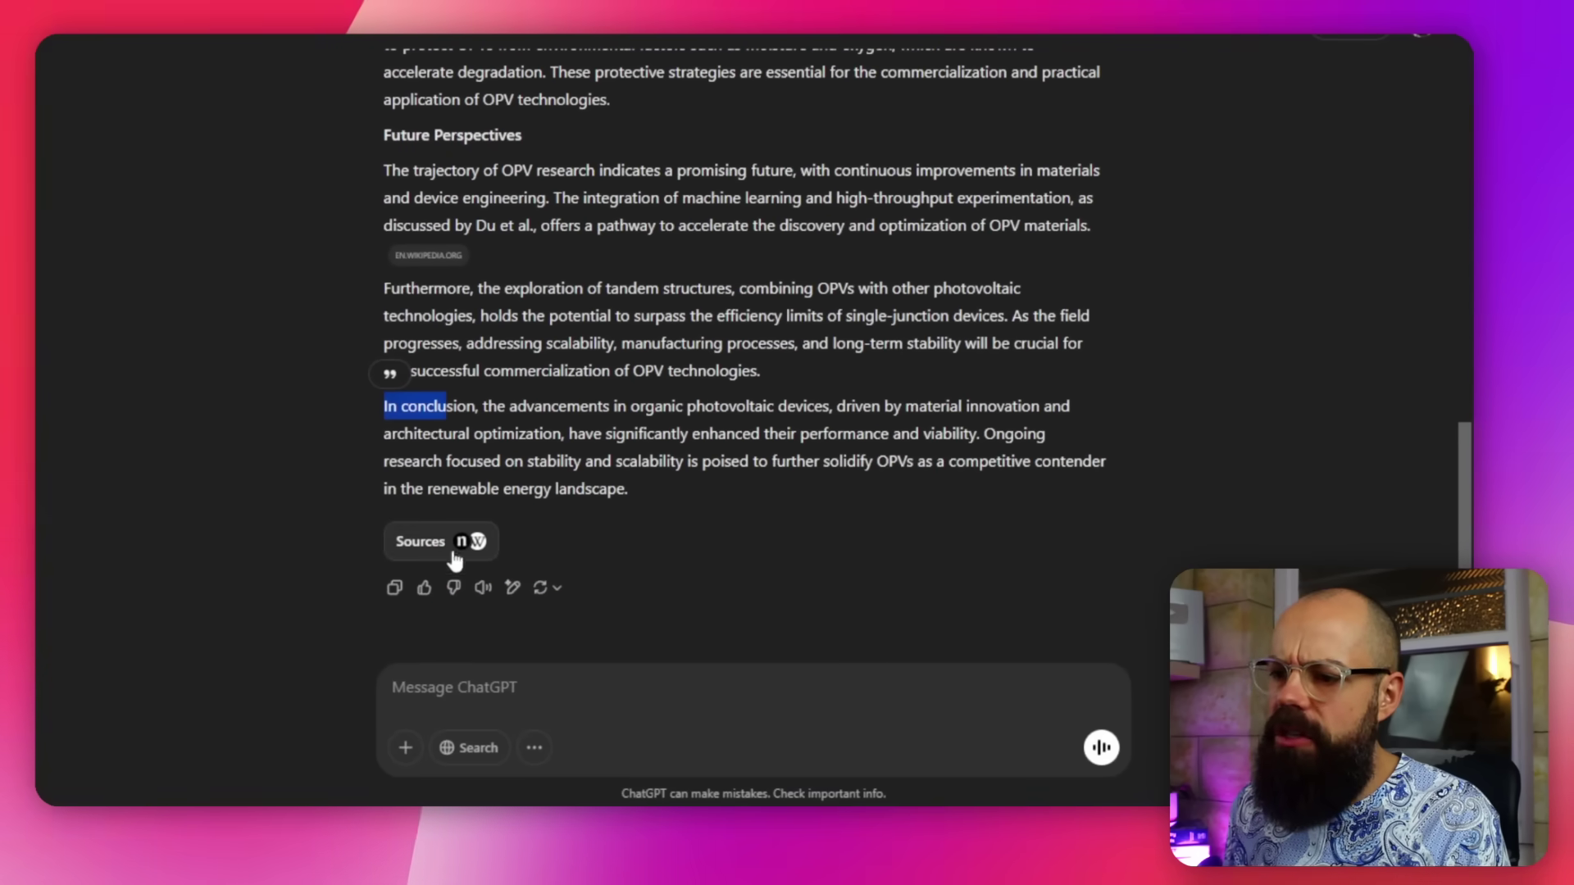
Look over the review's cited sources in the side panel, then close it
left_click(441, 544)
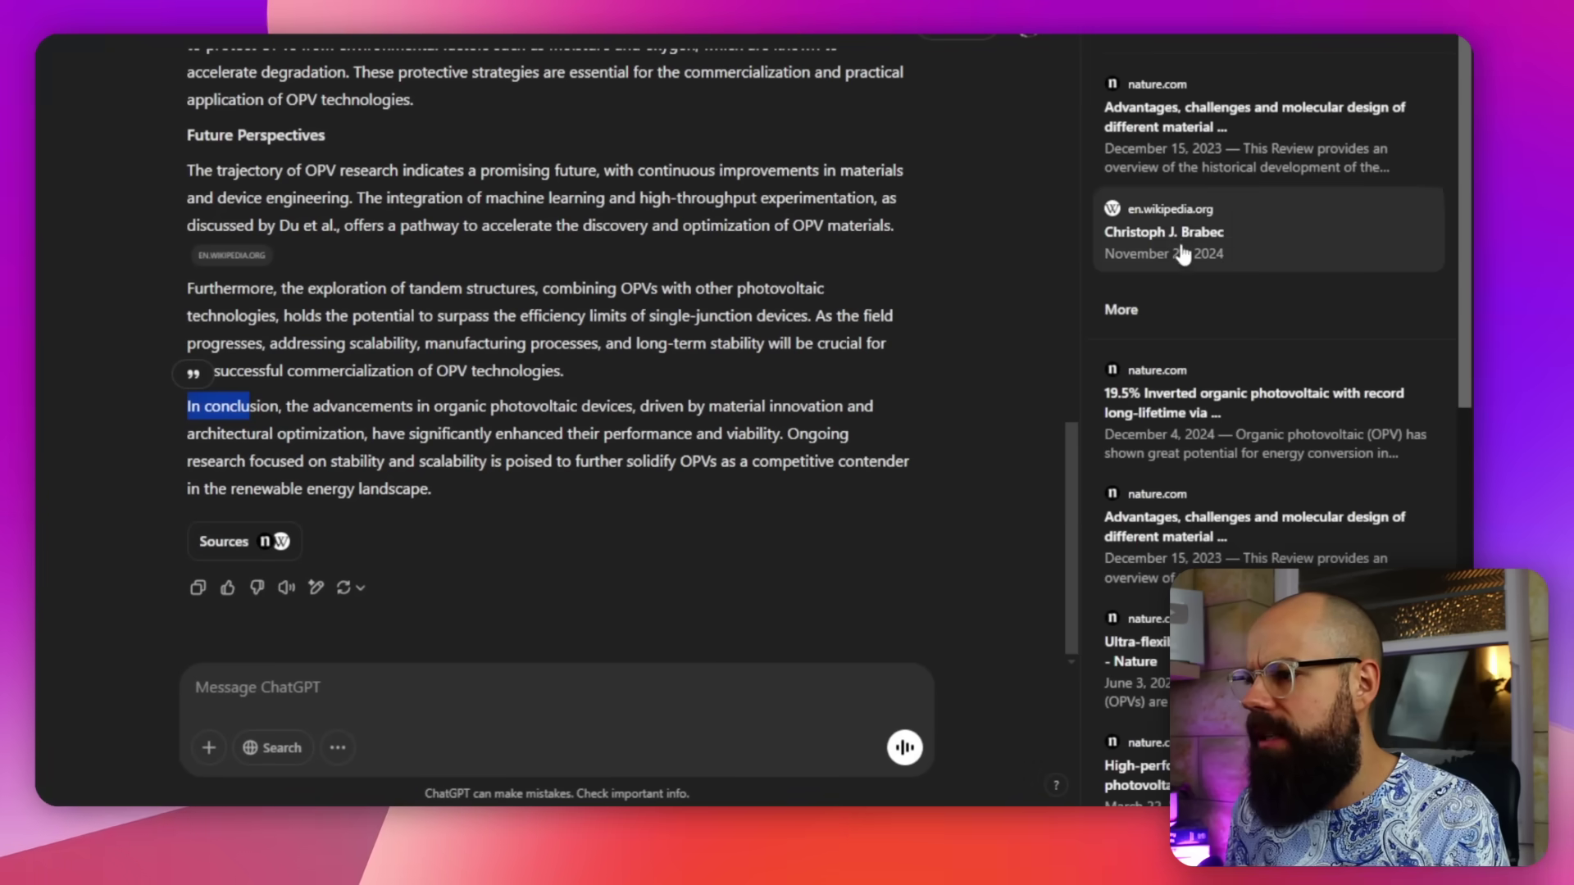
scroll(1172, 394, "down", 3)
scroll(1168, 412, "up", 3)
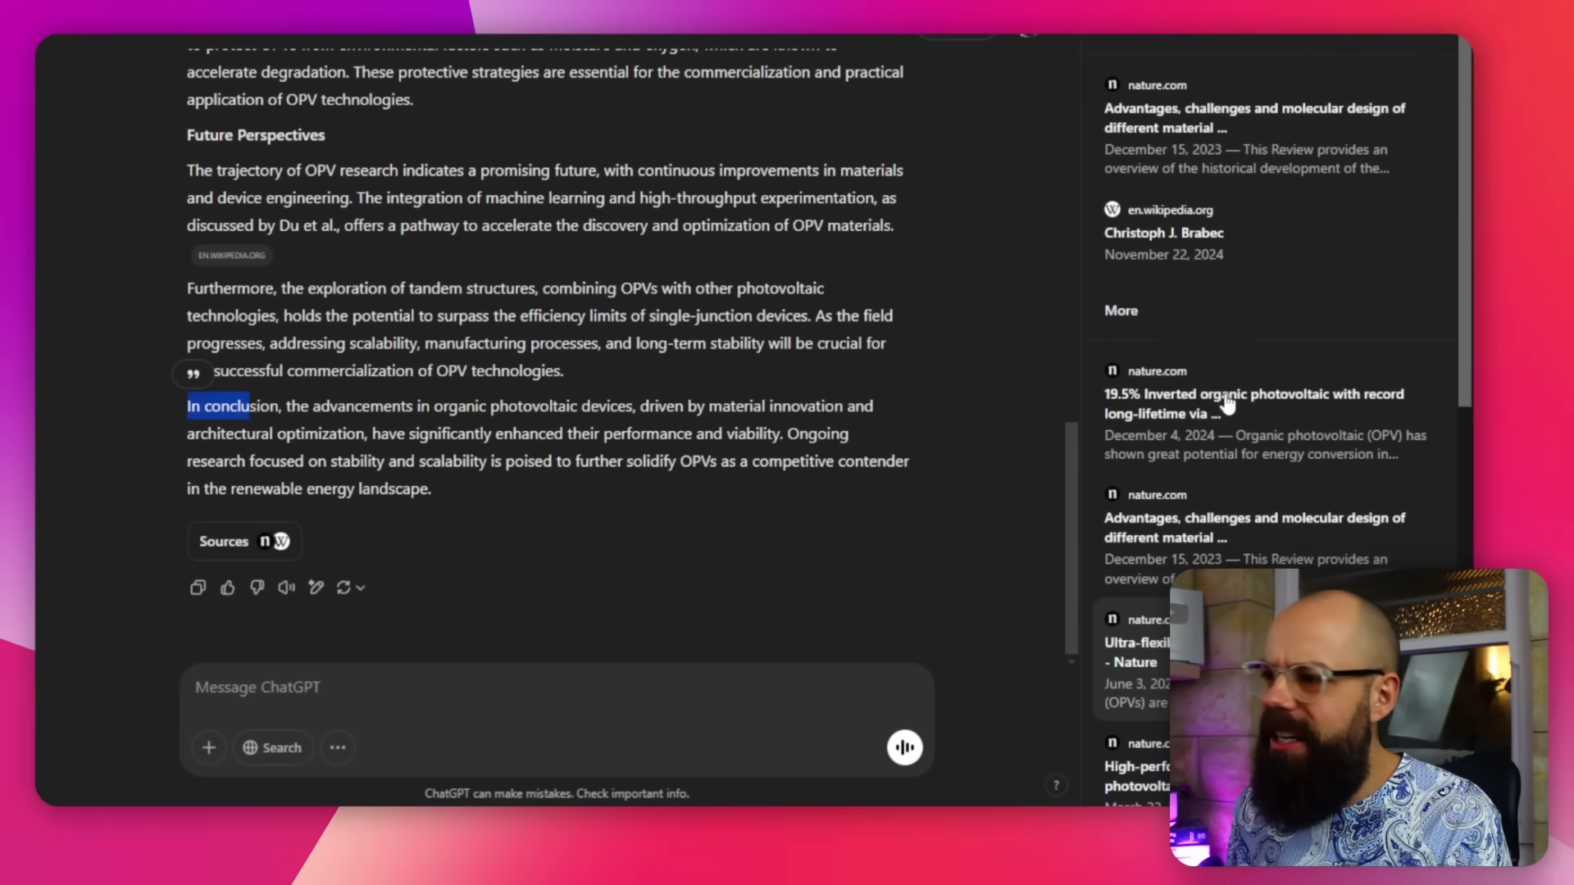
key("Escape")
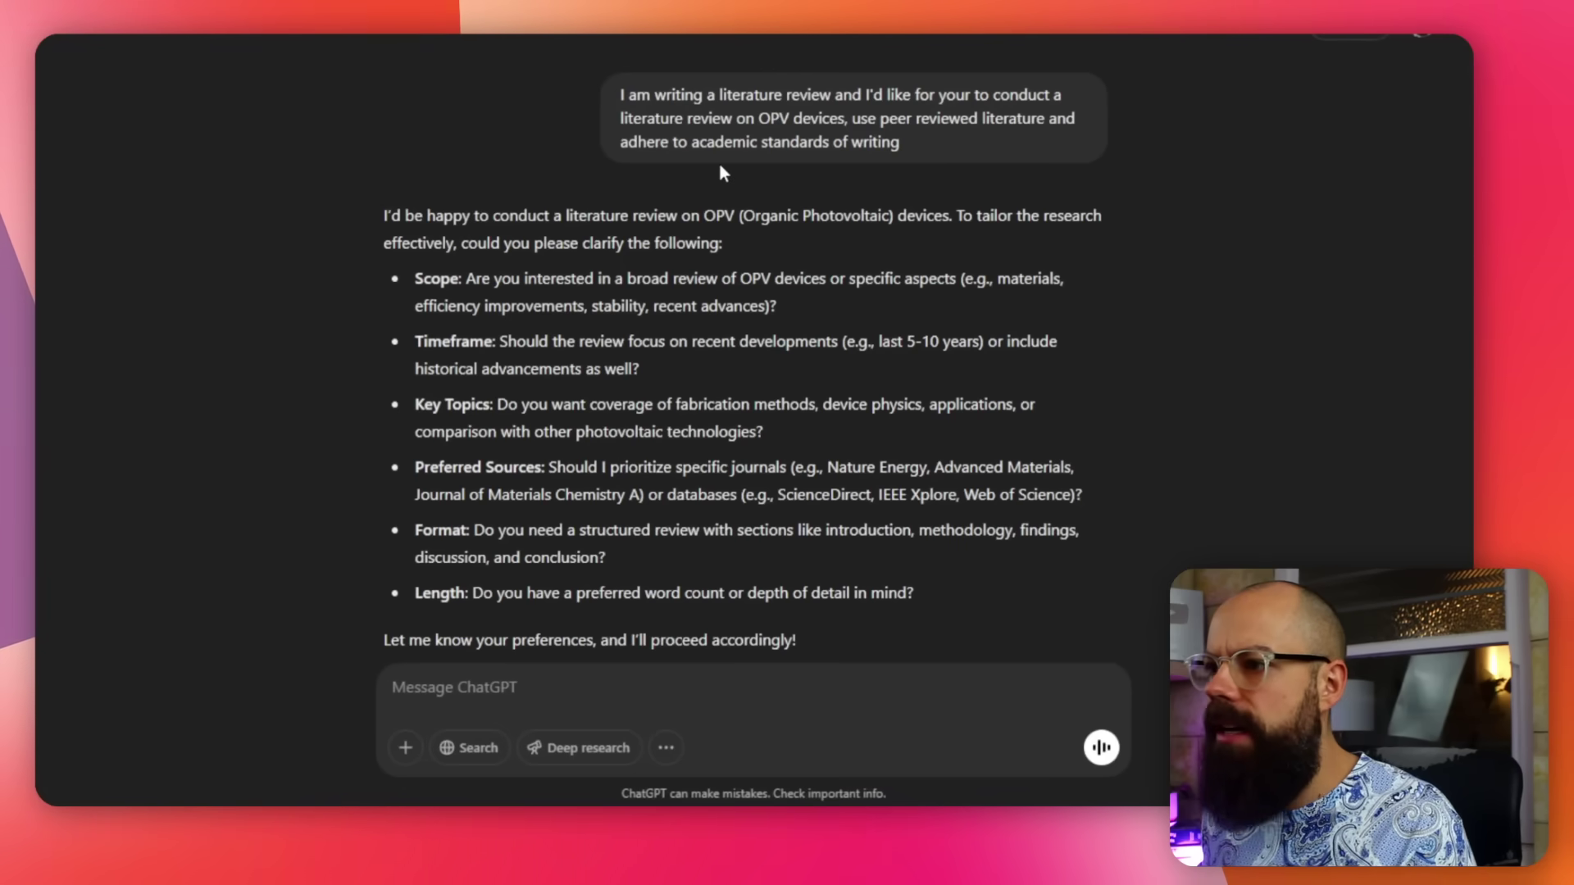
Check the answered preferences (last 5 years, 10,000 words) and scroll through the finished 40-source report
left_click_drag(673, 98, 691, 98)
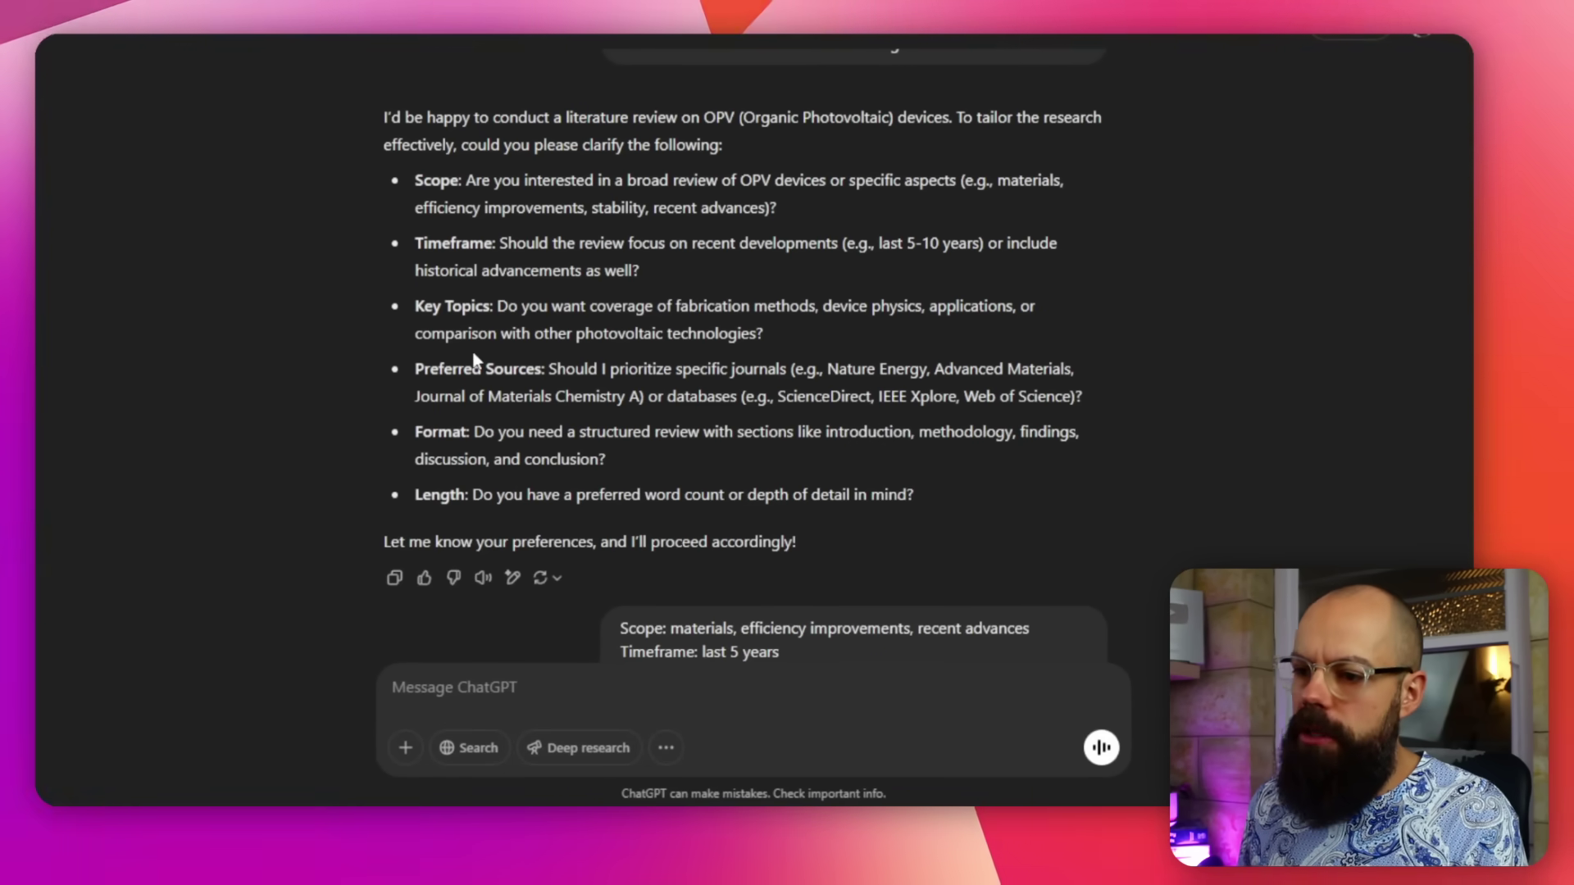
scroll(862, 388, "down", 2)
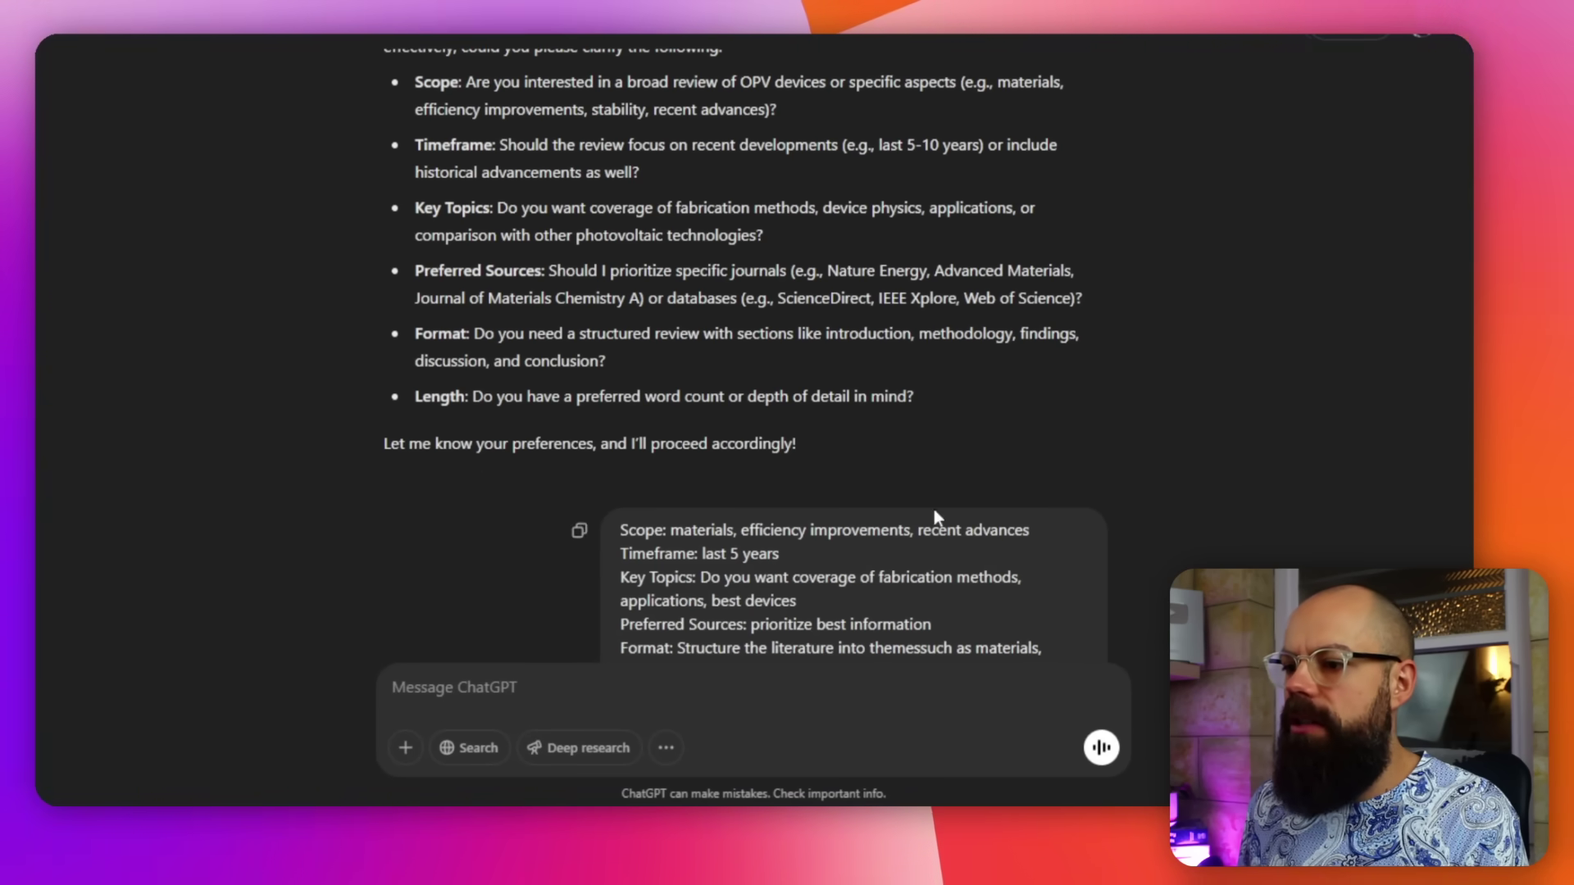
scroll(689, 421, "down", 2)
scroll(679, 392, "down", 2)
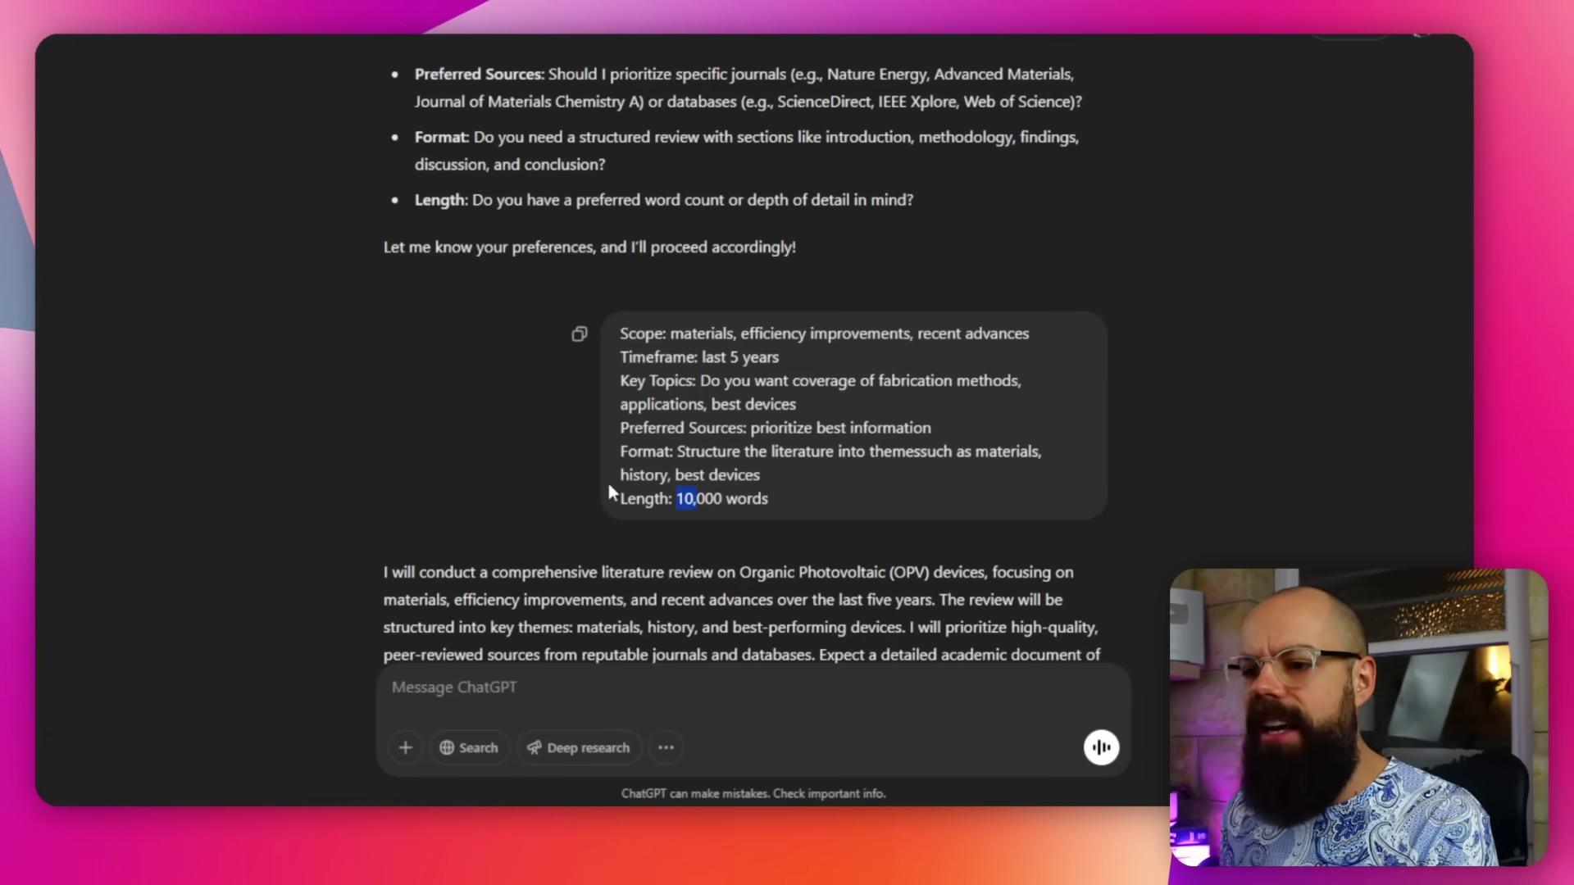
scroll(533, 459, "down", 2)
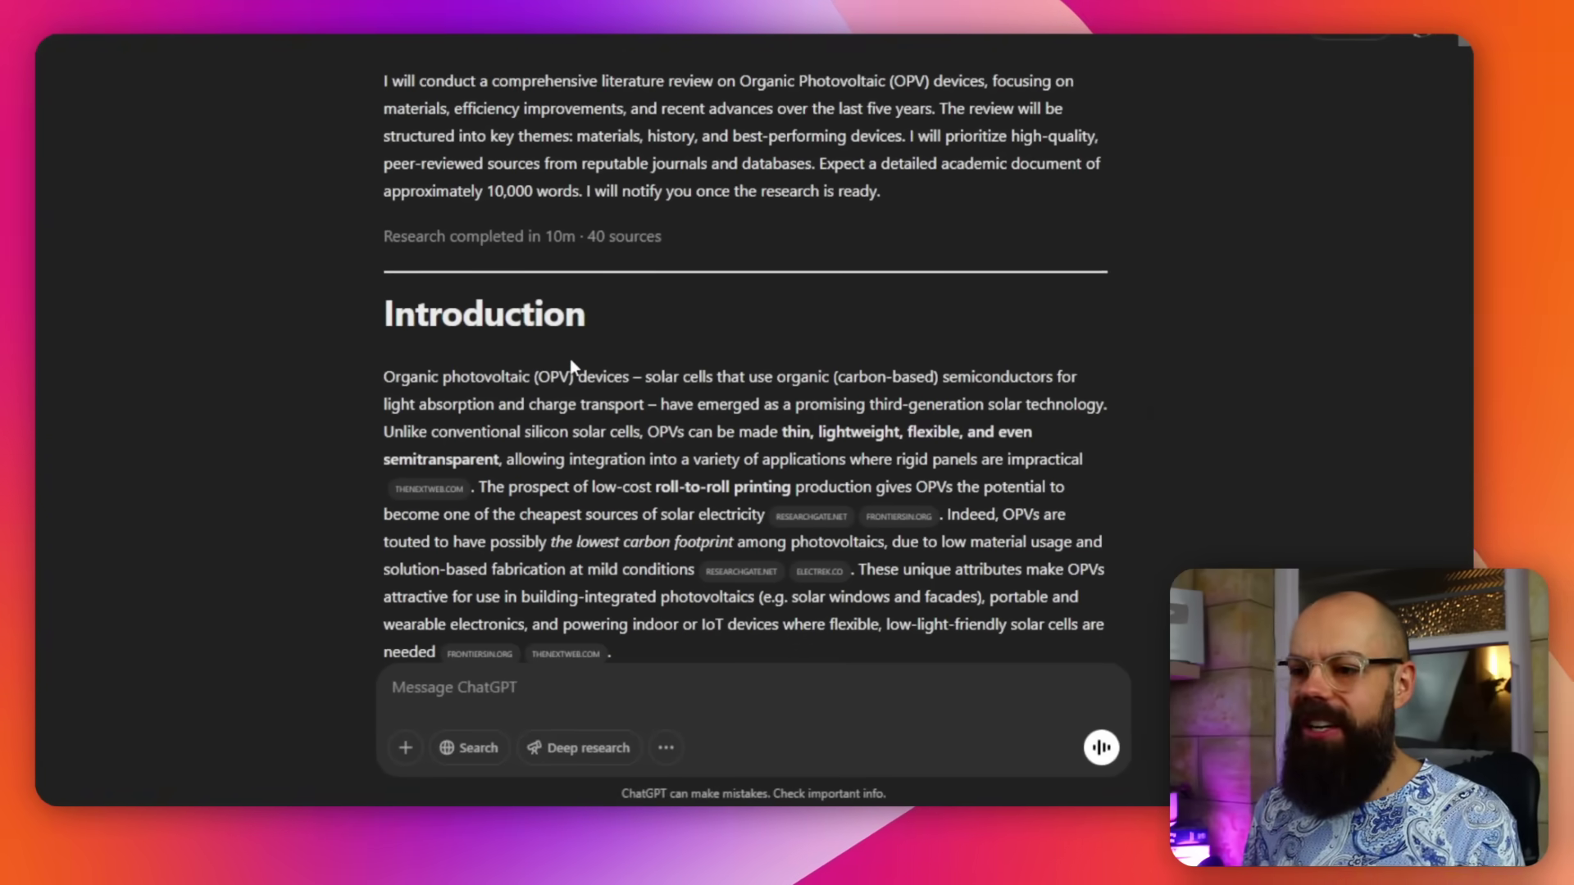
left_click_drag(470, 377, 674, 377)
scroll(718, 361, "down", 1)
scroll(719, 363, "down", 1)
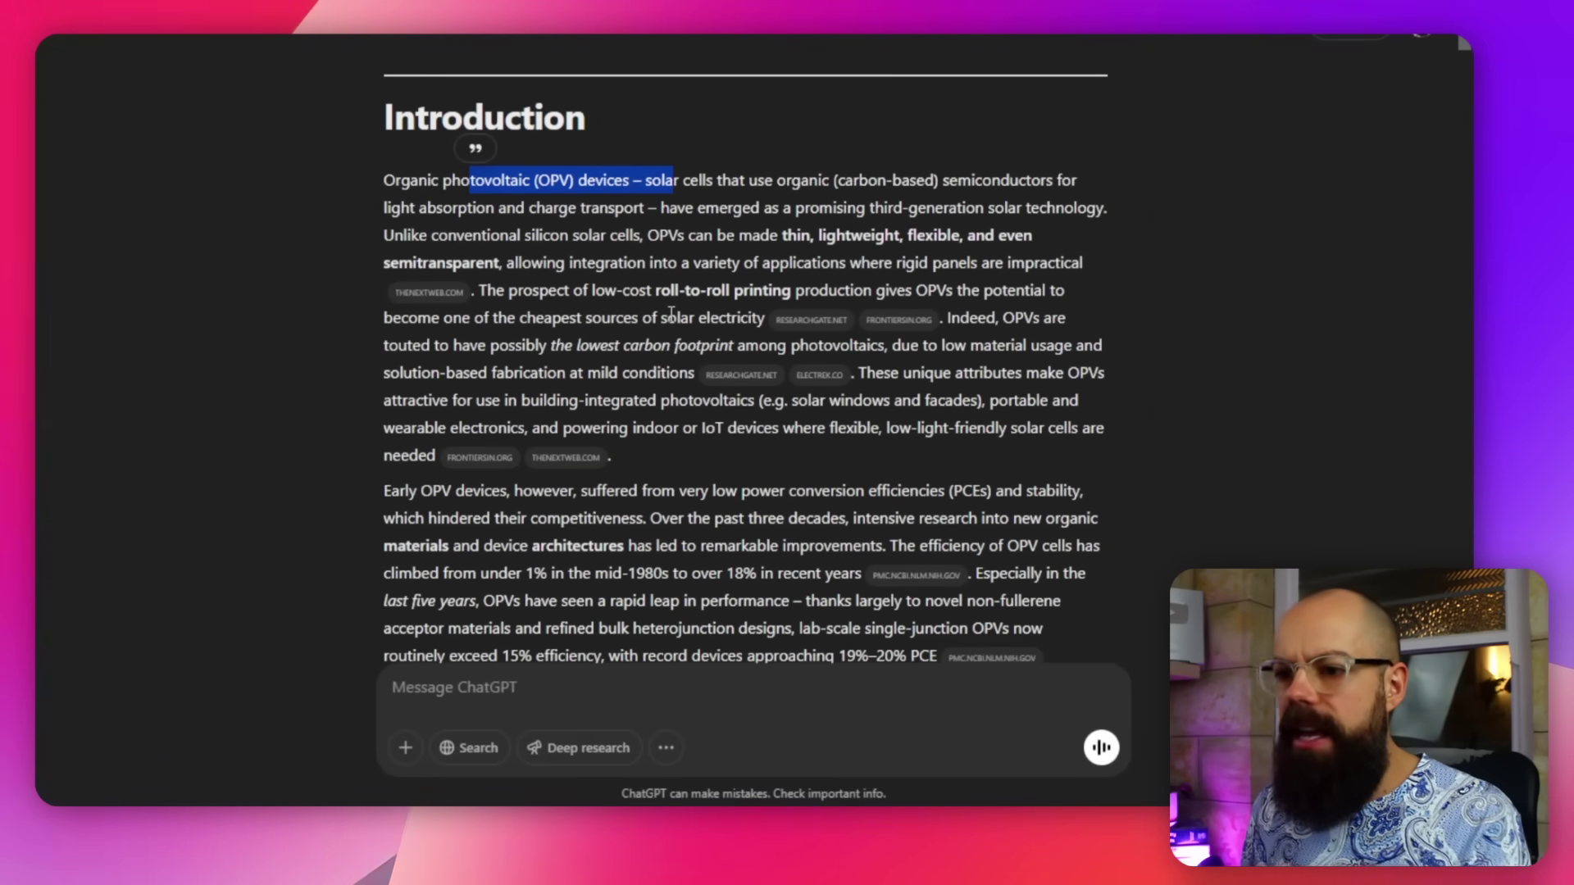
scroll(672, 316, "down", 5)
scroll(671, 314, "down", 10)
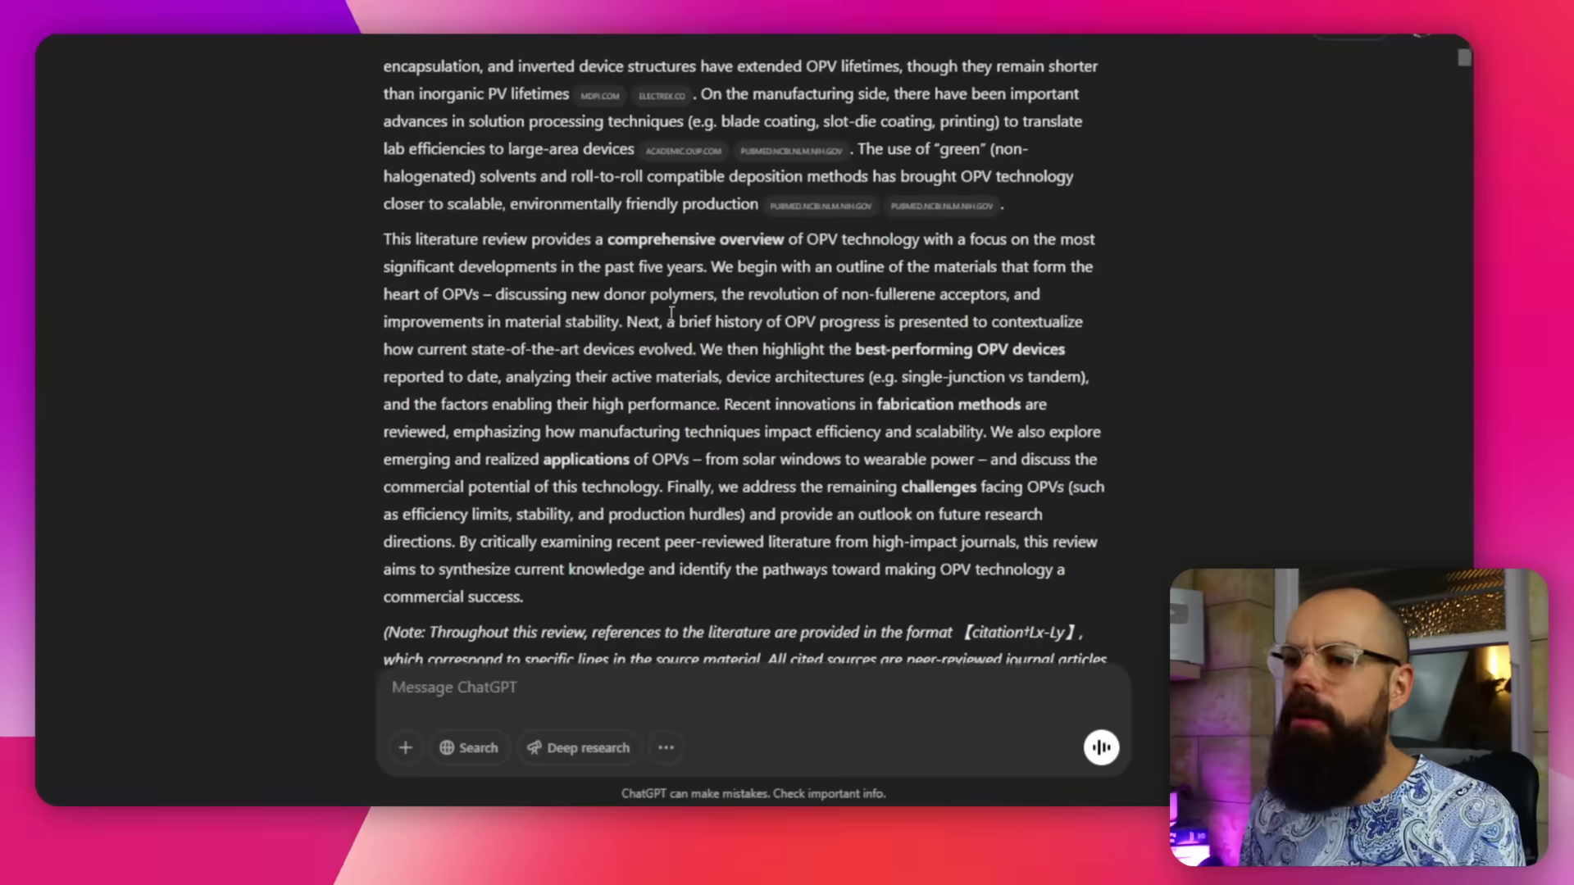
scroll(513, 187, "down", 20)
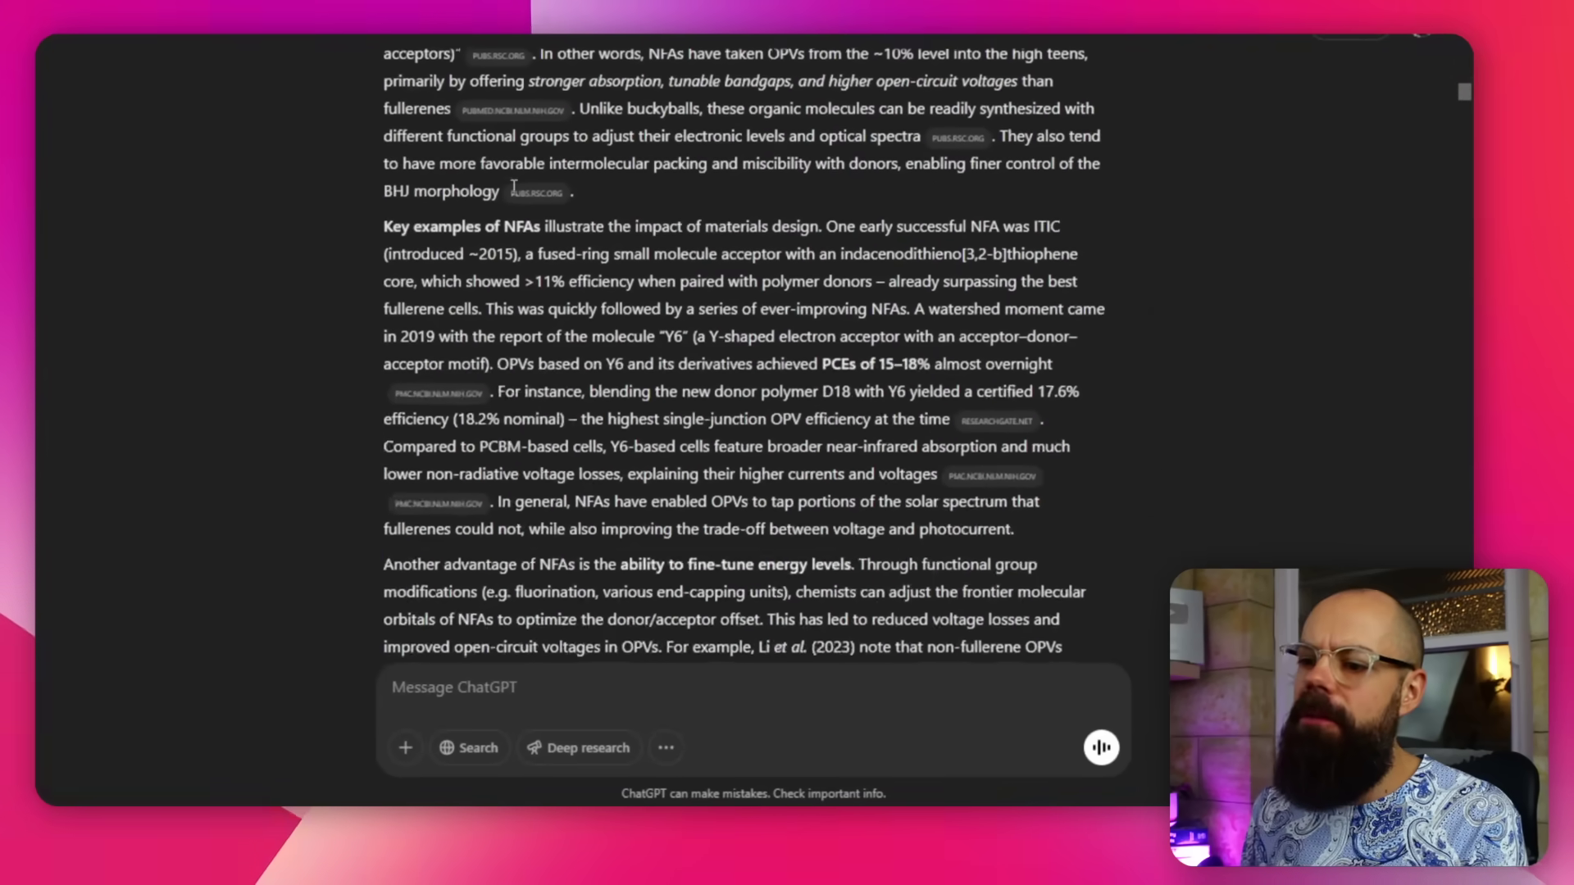
scroll(513, 187, "down", 10)
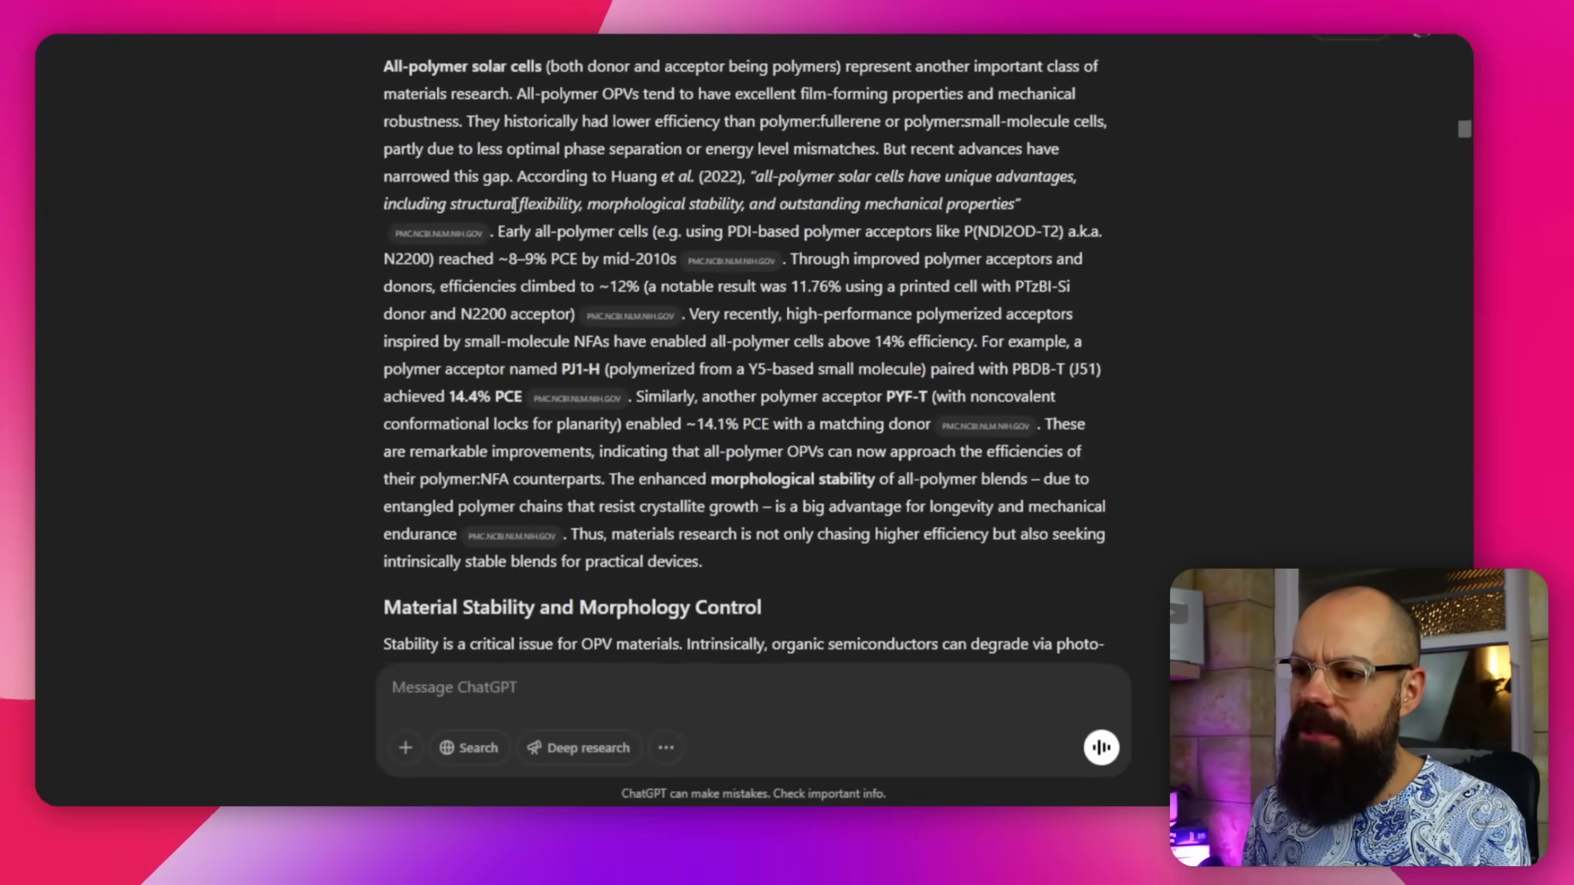
scroll(463, 303, "down", 12)
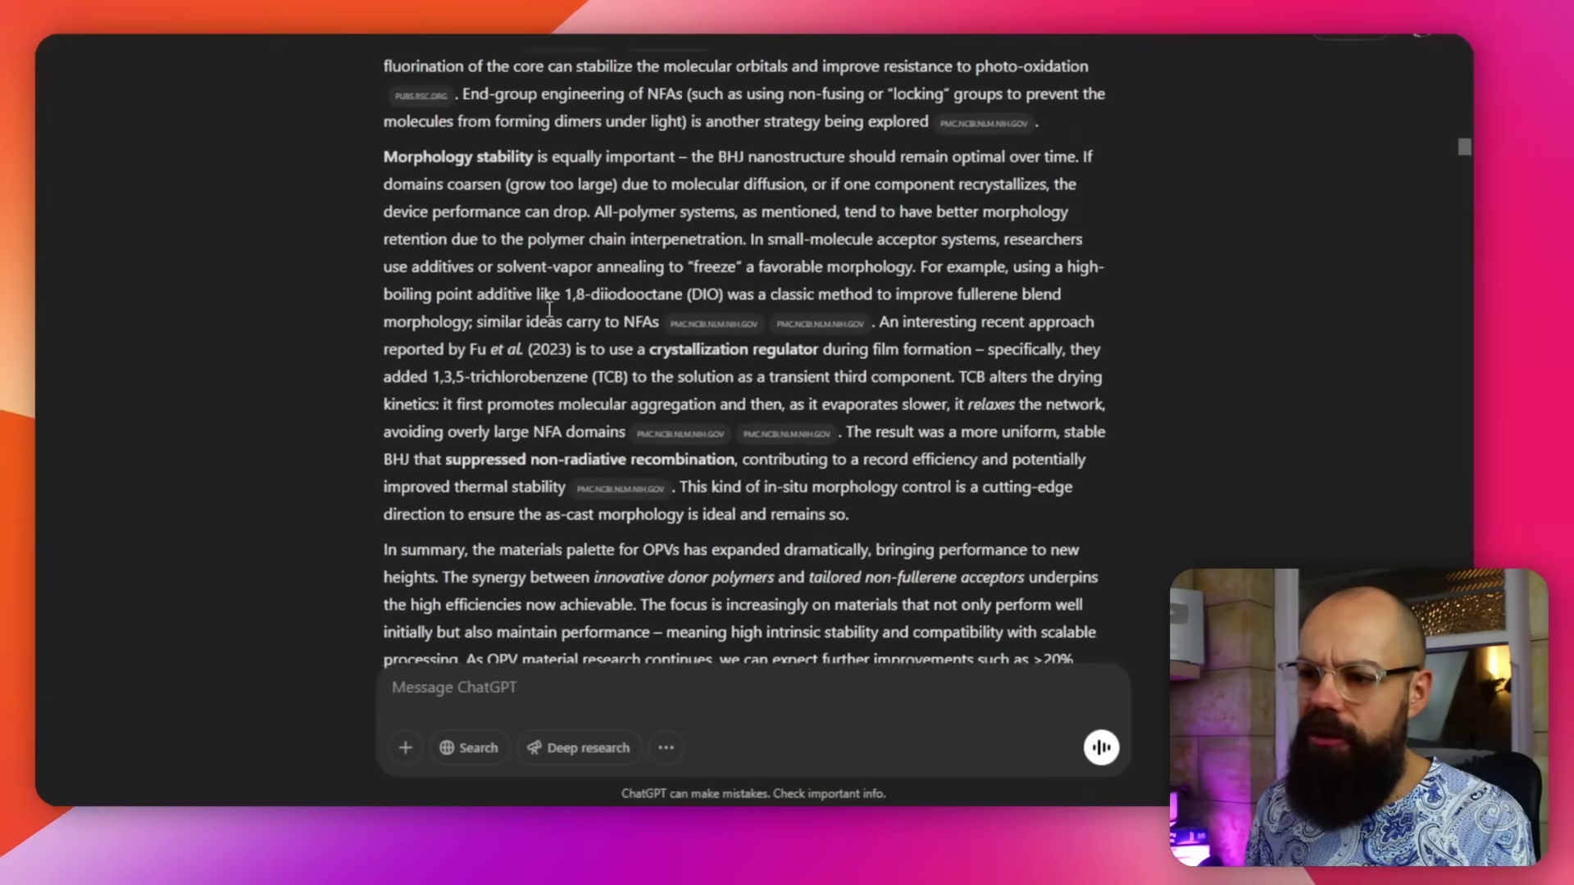
scroll(604, 364, "down", 20)
scroll(632, 371, "down", 20)
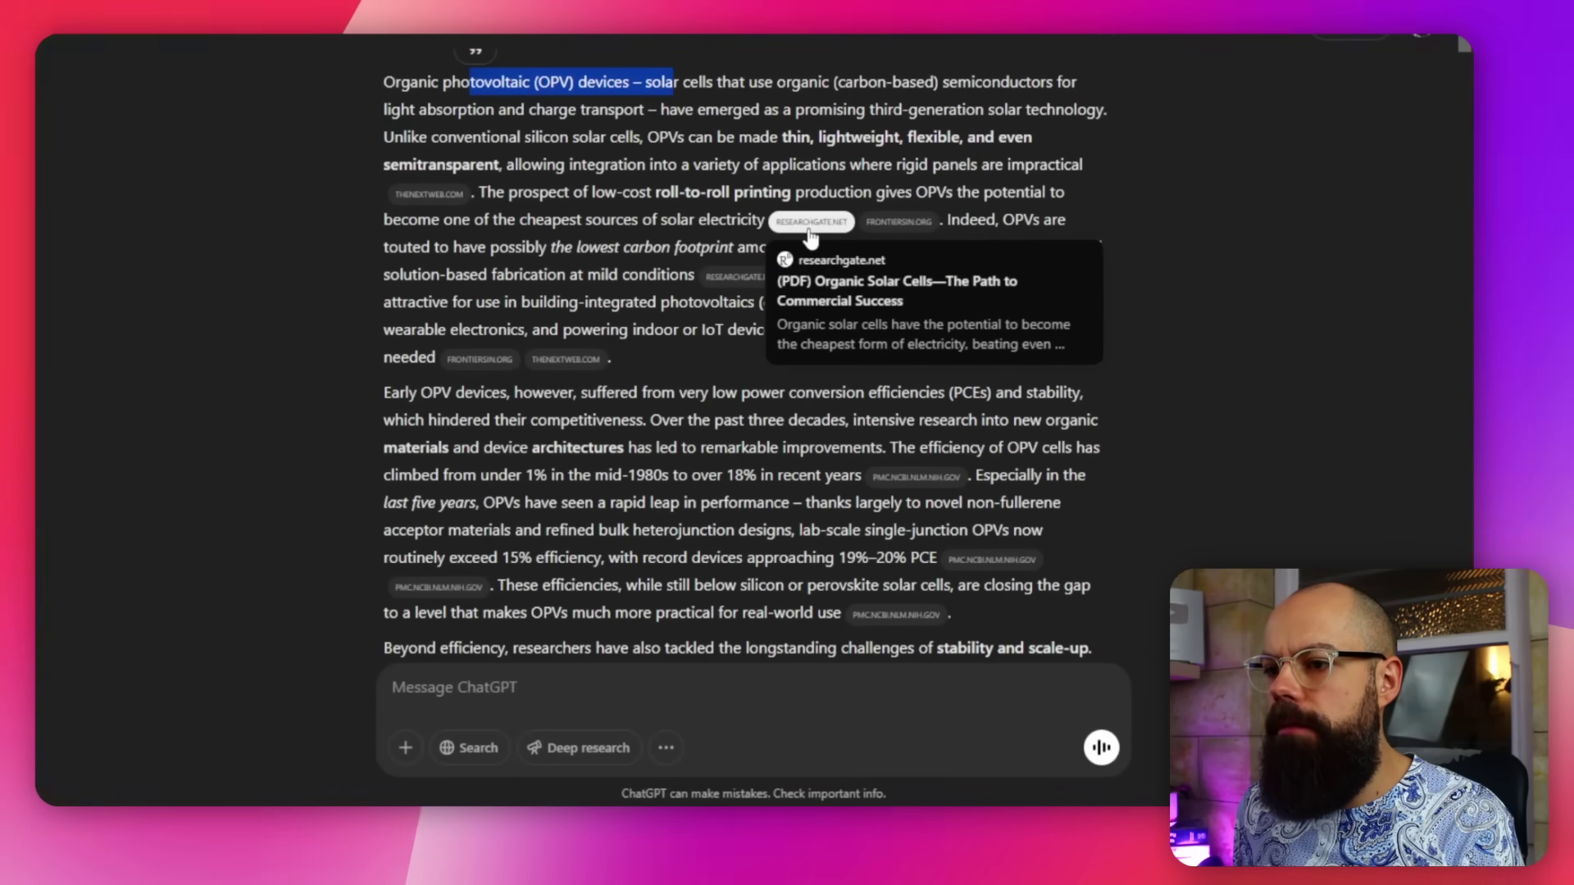
mouse_move(435, 197)
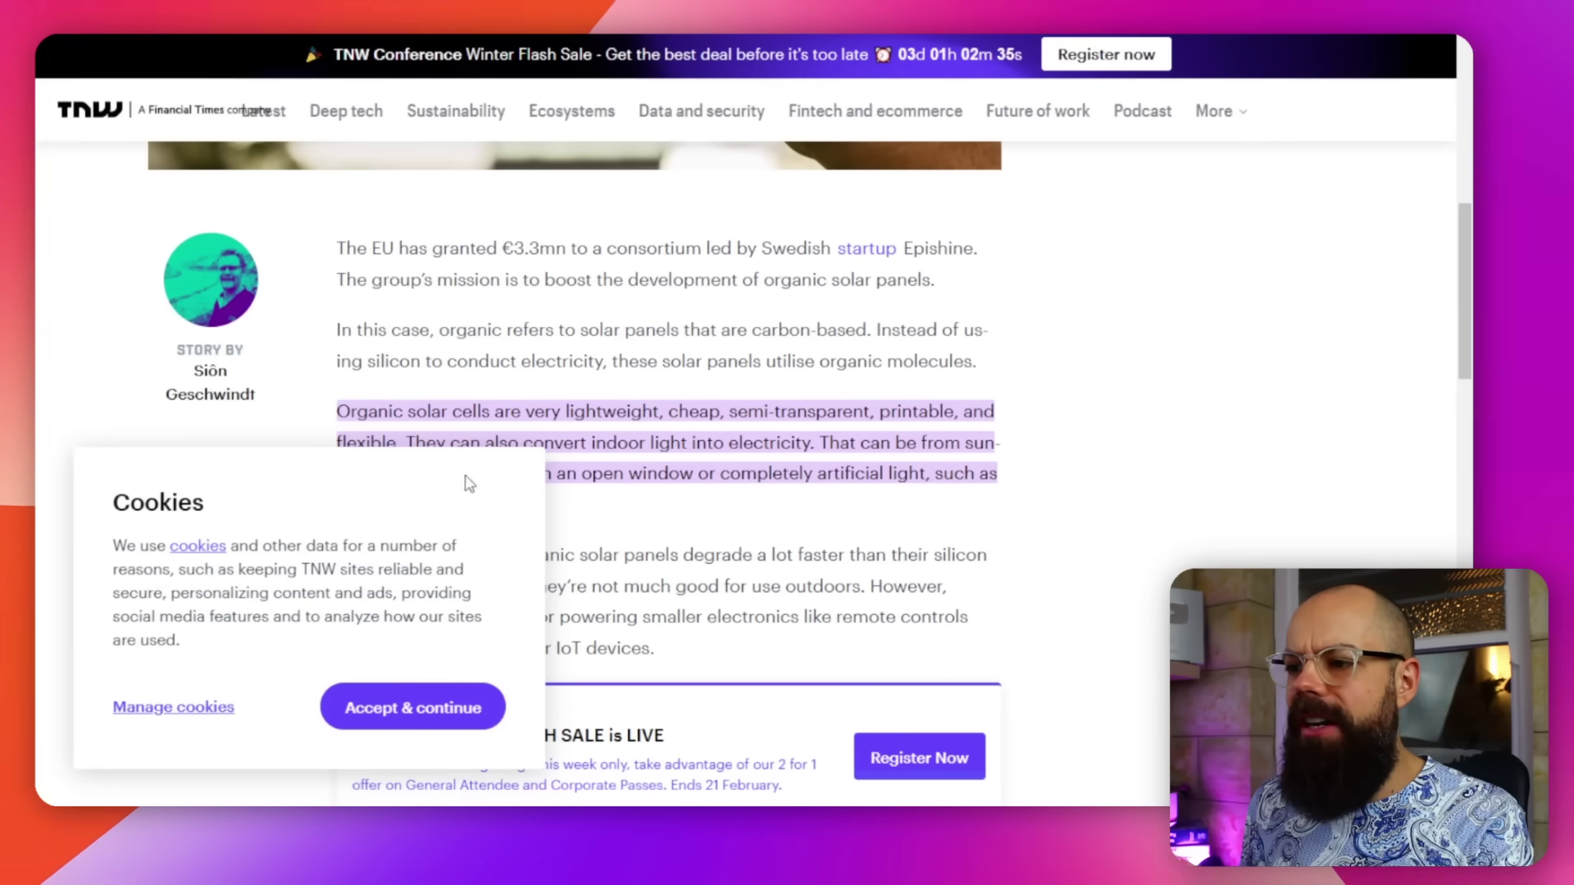
scroll(414, 242, "down", 3)
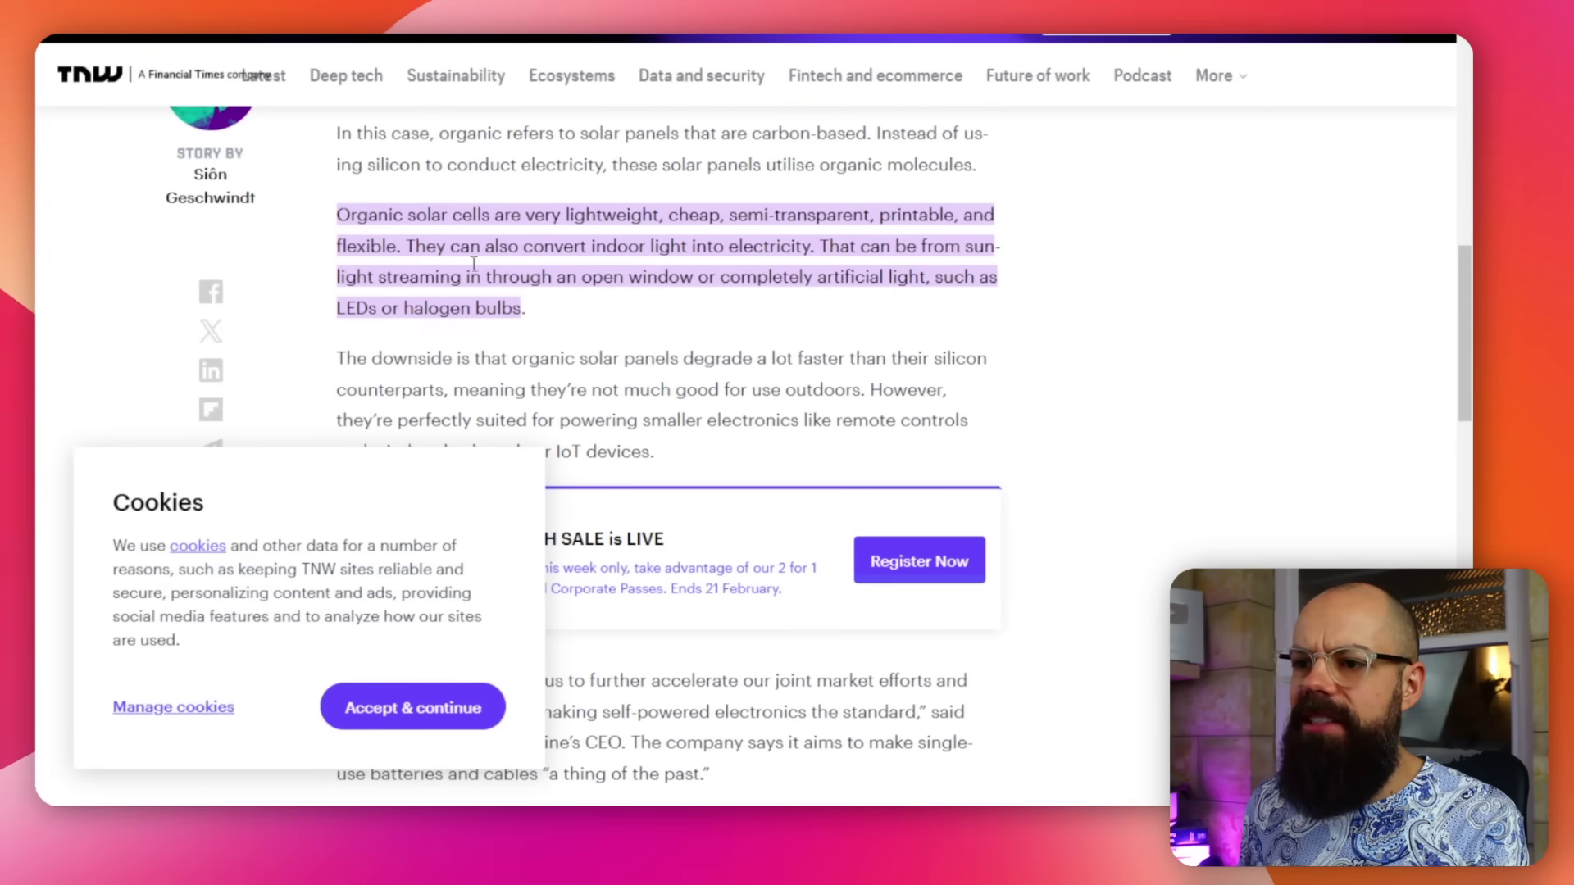
left_click(545, 310)
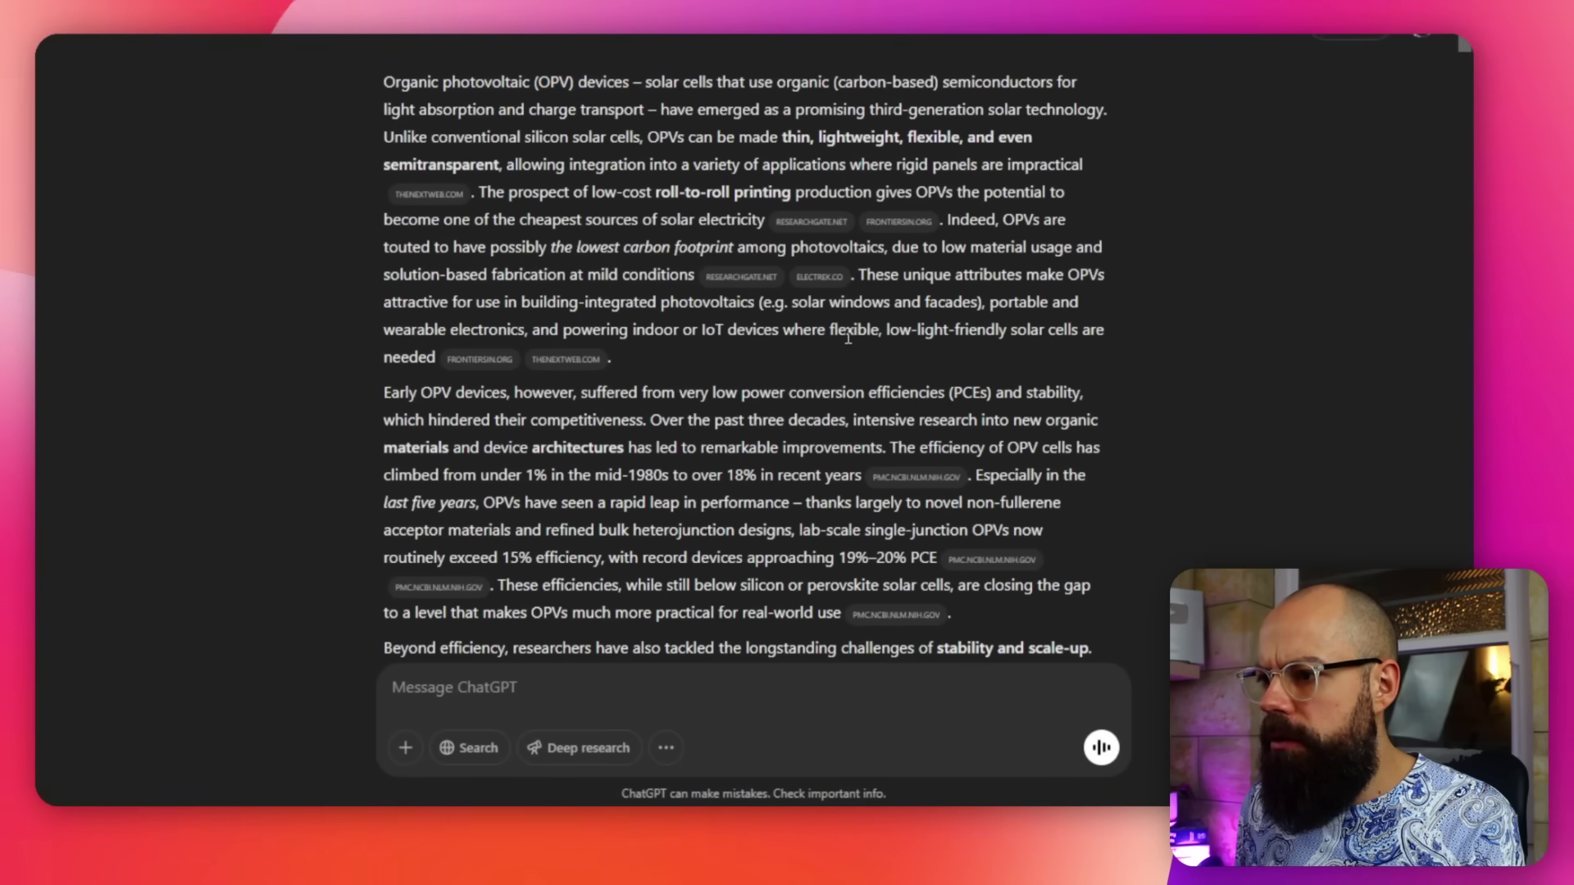
left_click(736, 279)
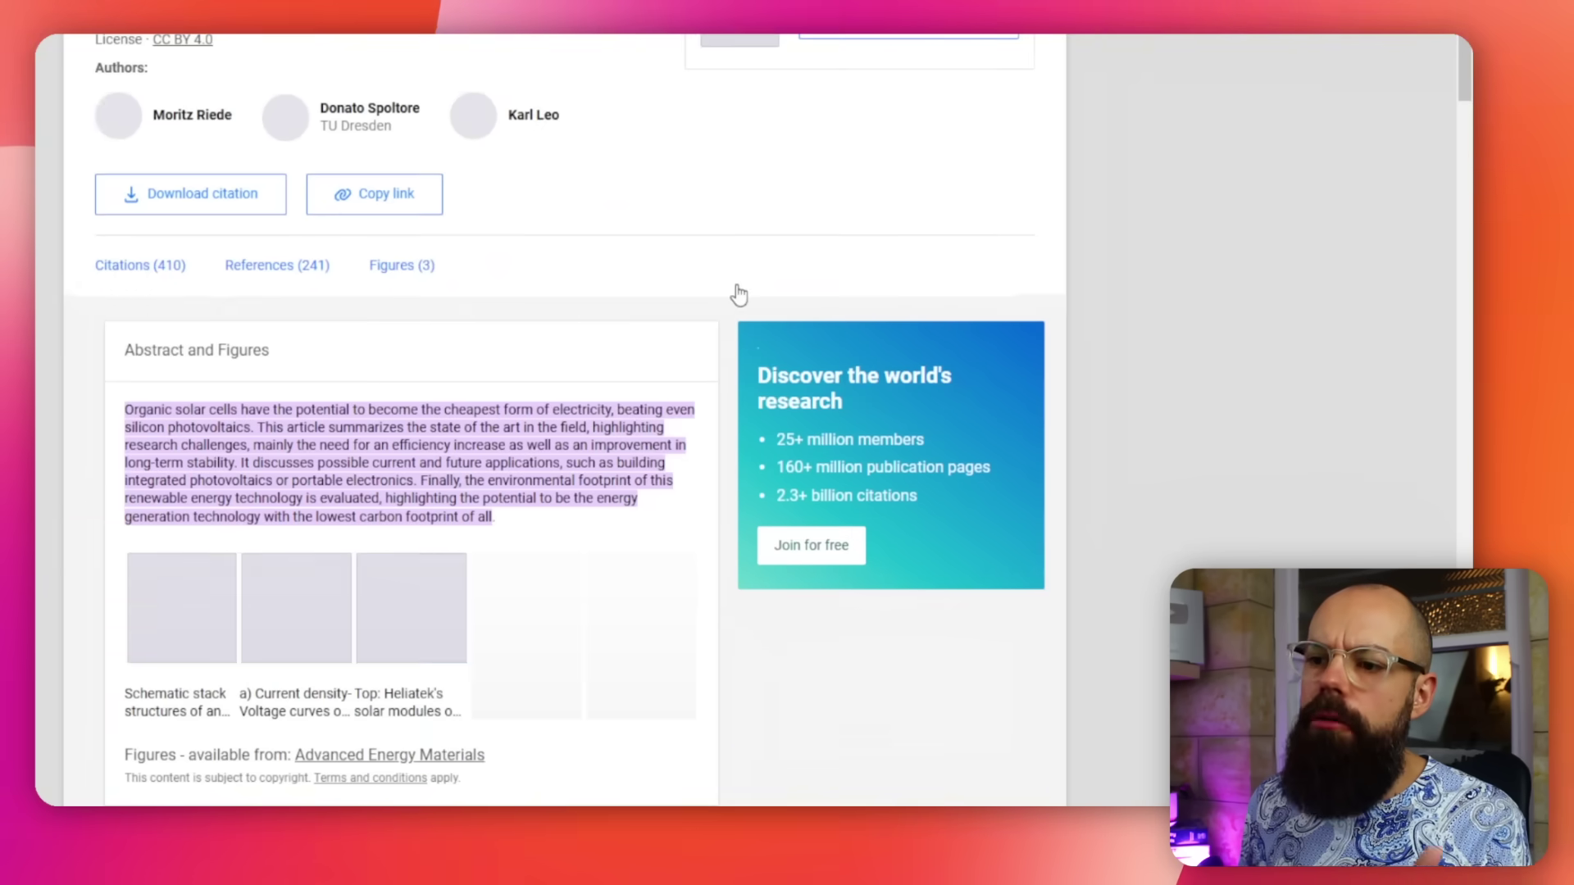
scroll(481, 316, "up", 3)
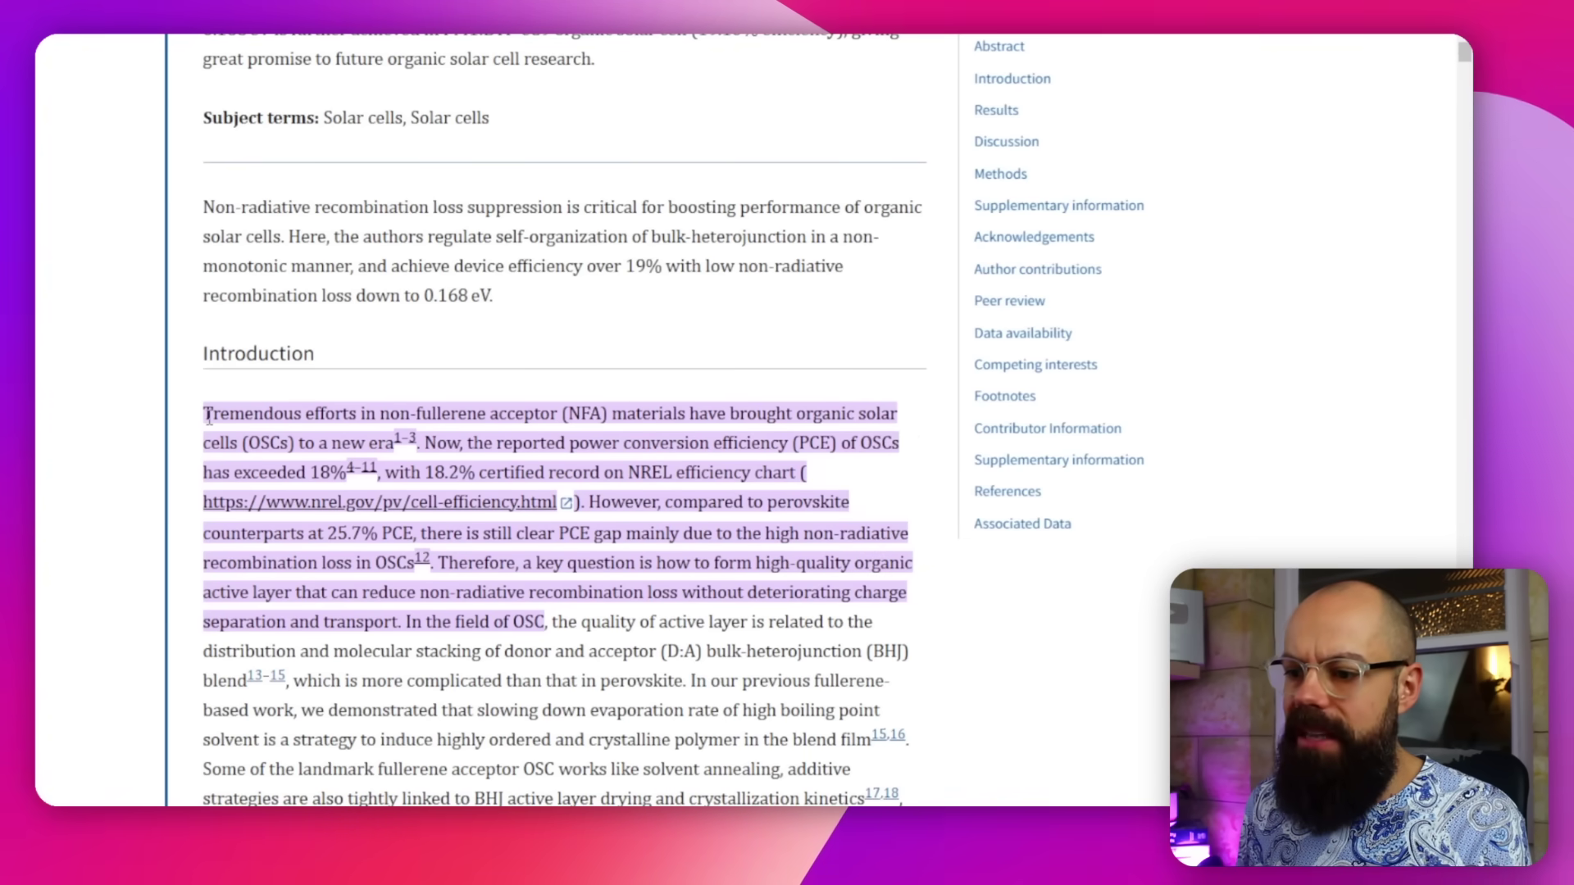
left_click_drag(210, 419, 432, 541)
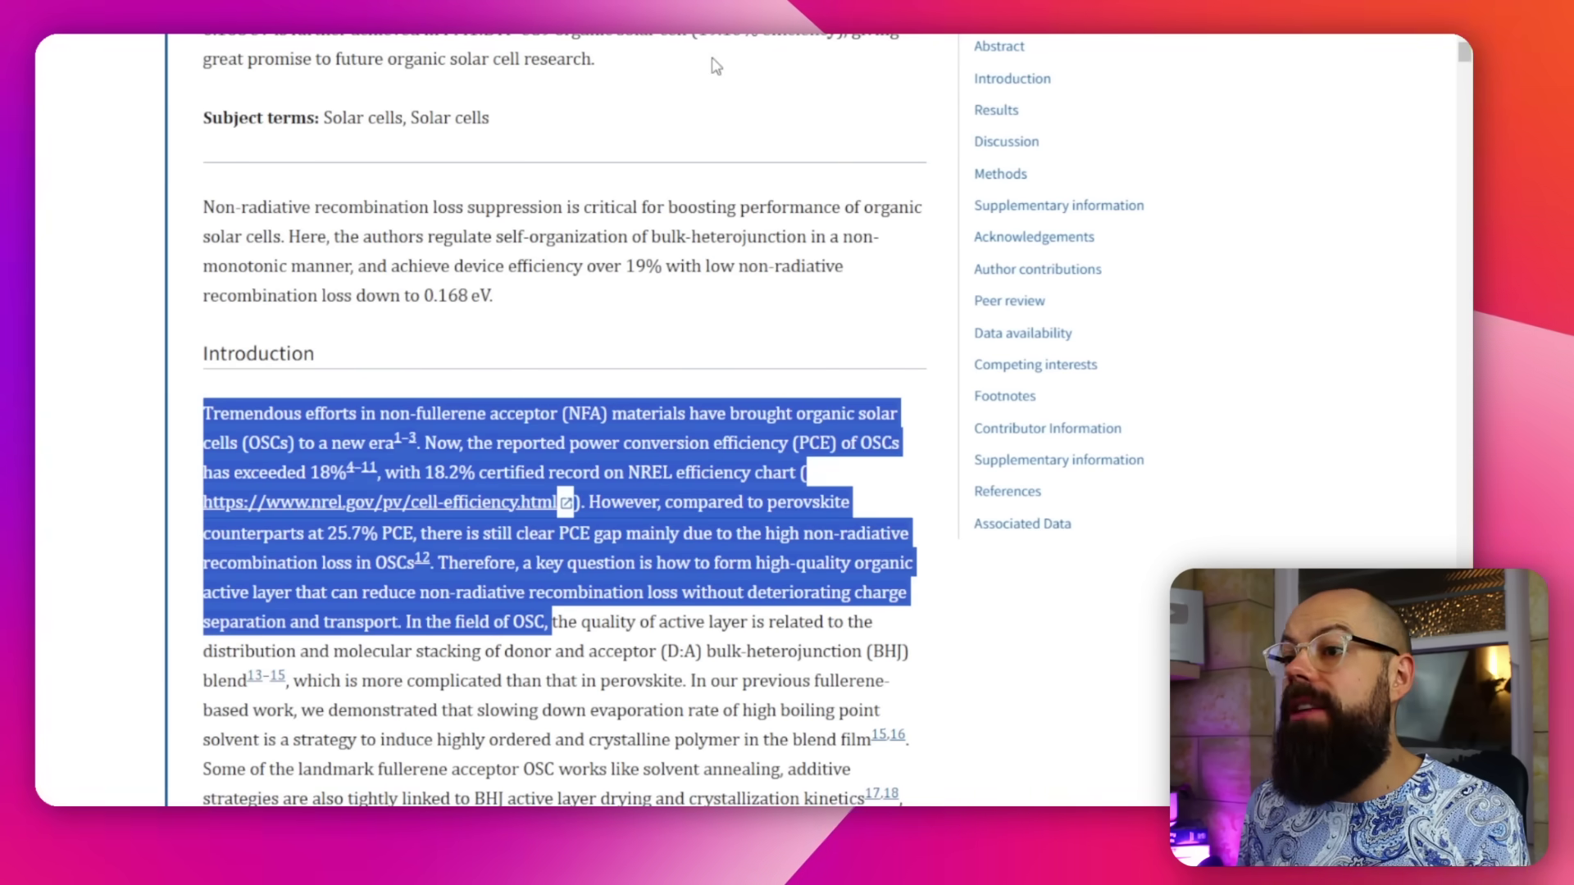
left_click(560, 25)
scroll(771, 290, "down", 15)
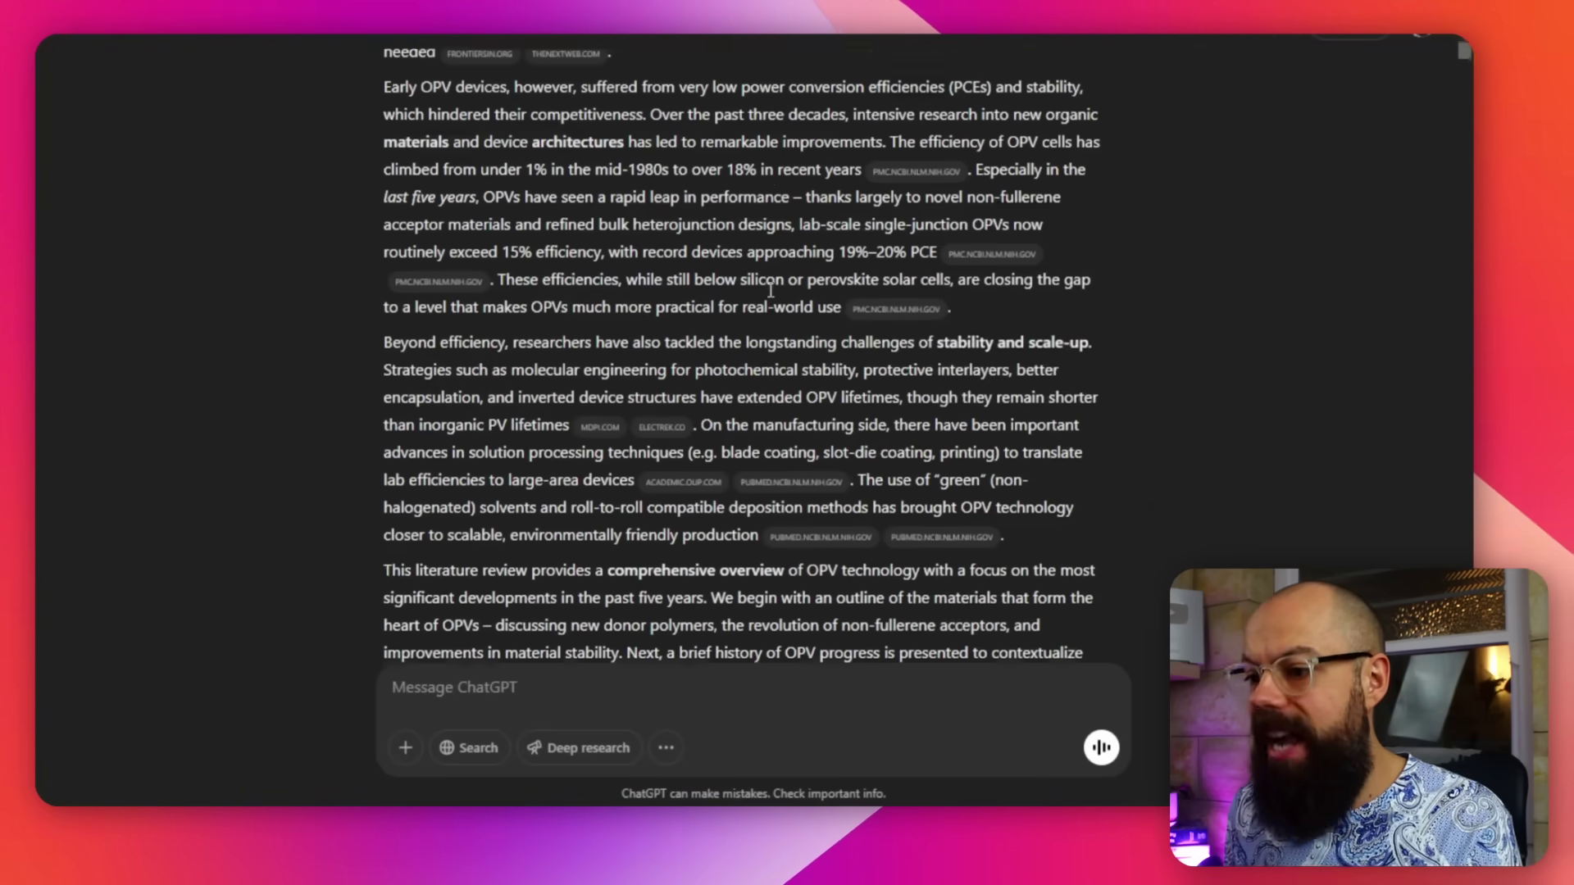
scroll(770, 289, "down", 15)
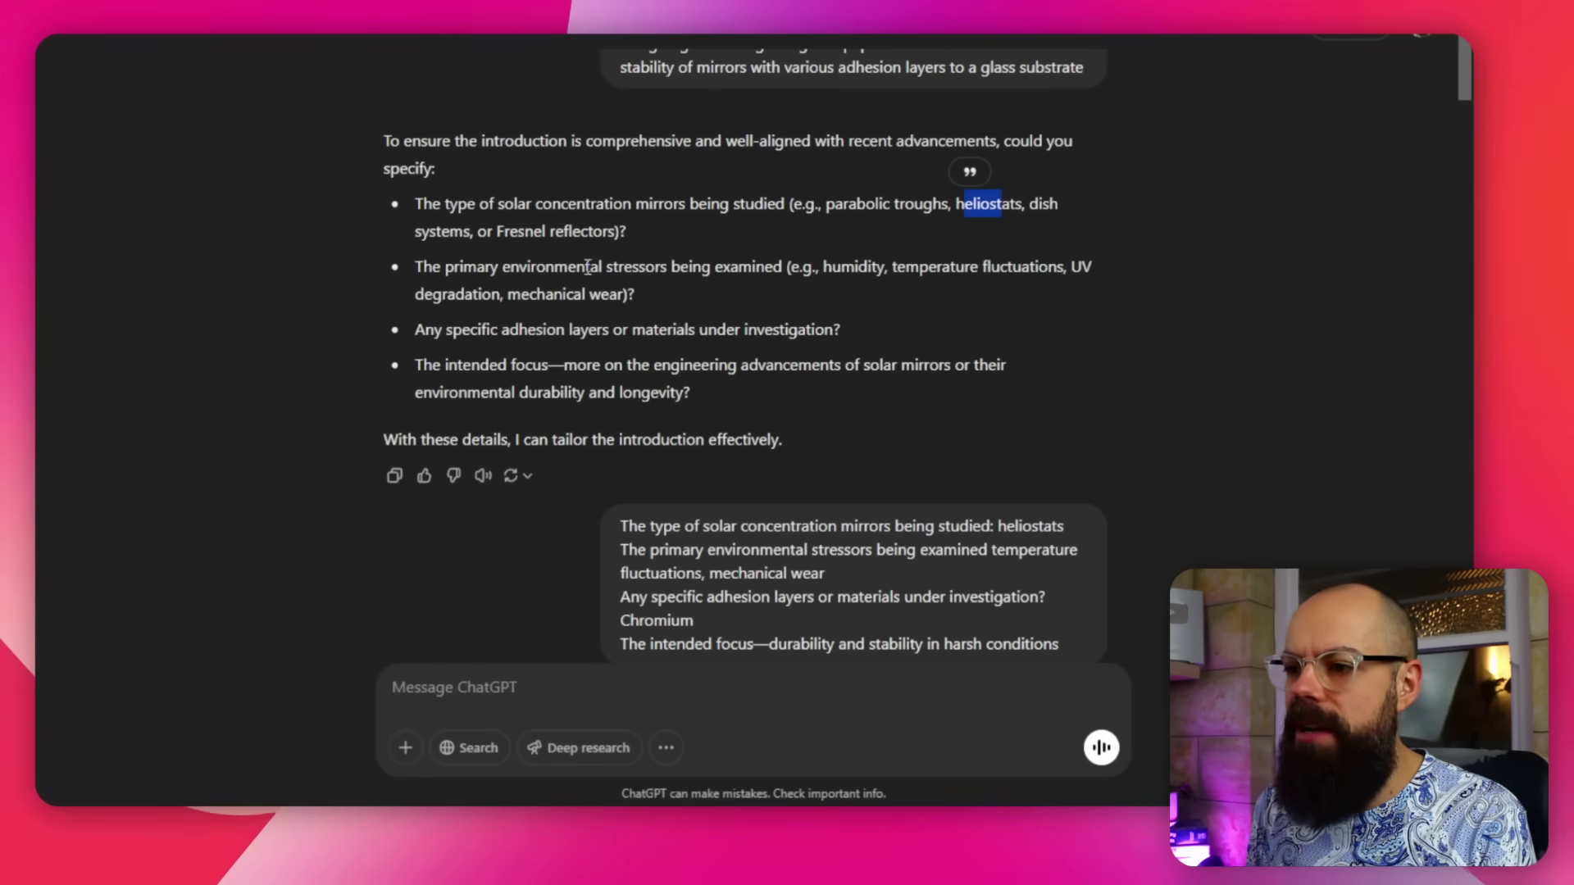
Highlight the environmental stressors question in the heliostat chat, then clear the selection
left_click_drag(553, 271, 626, 268)
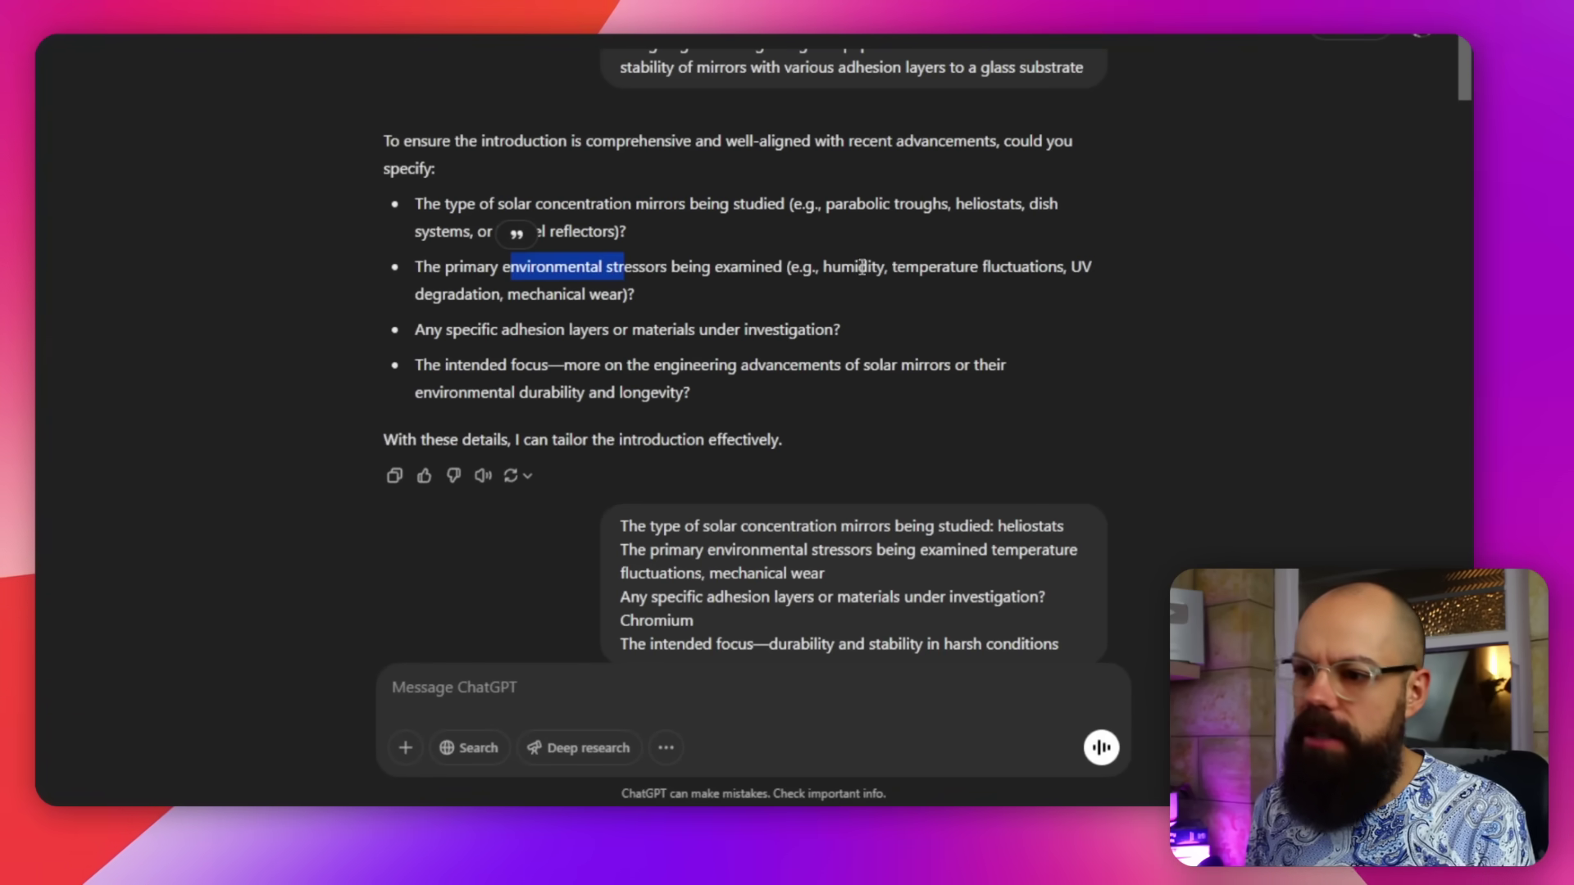
left_click(489, 331)
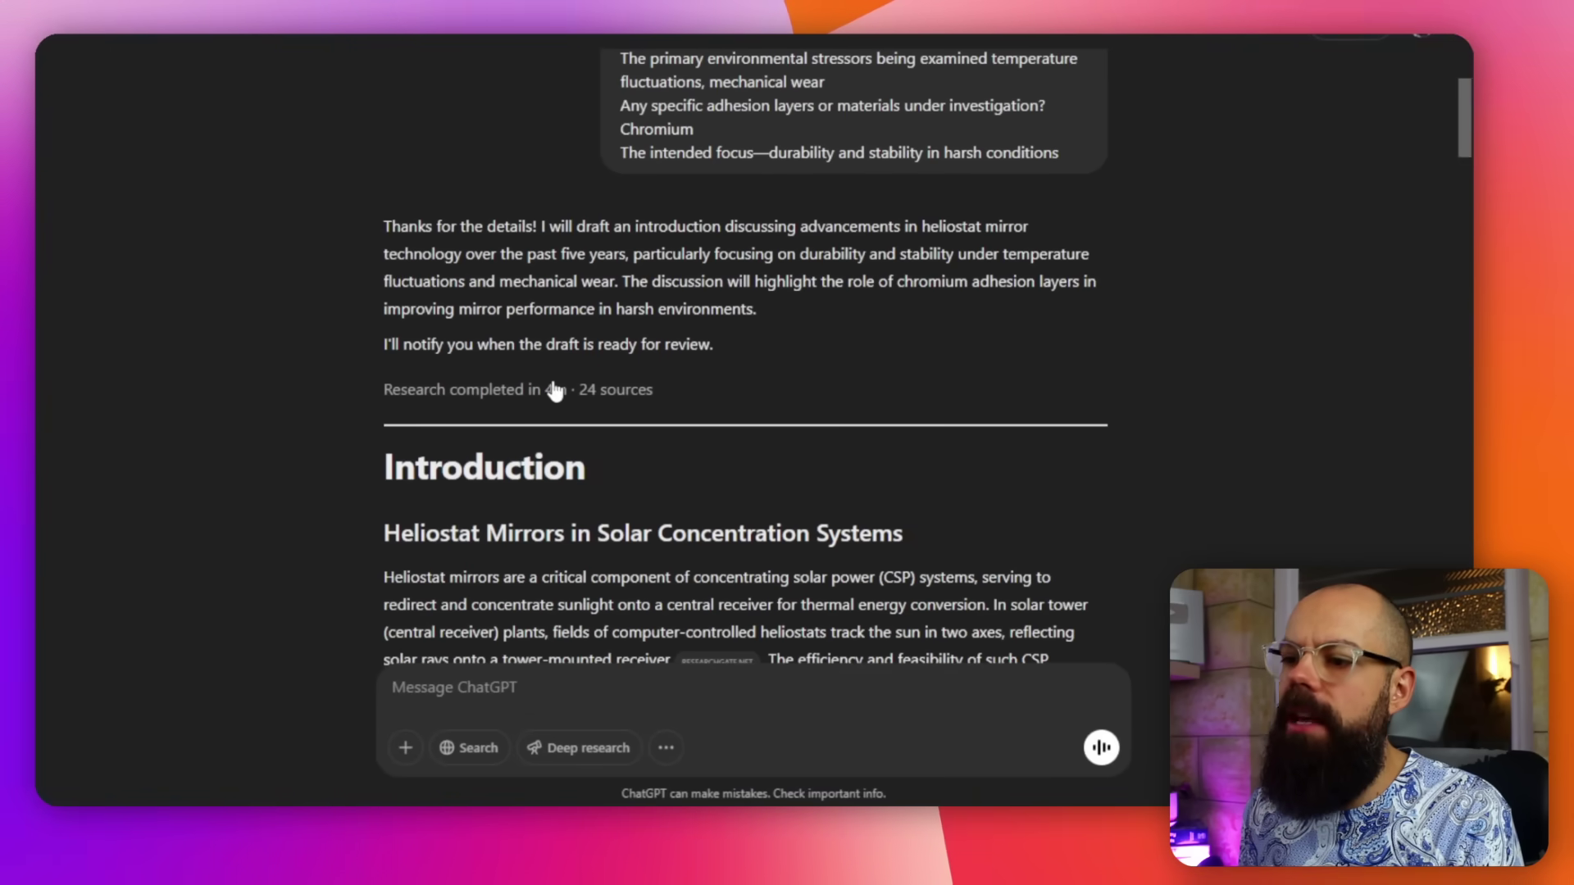
left_click(600, 394)
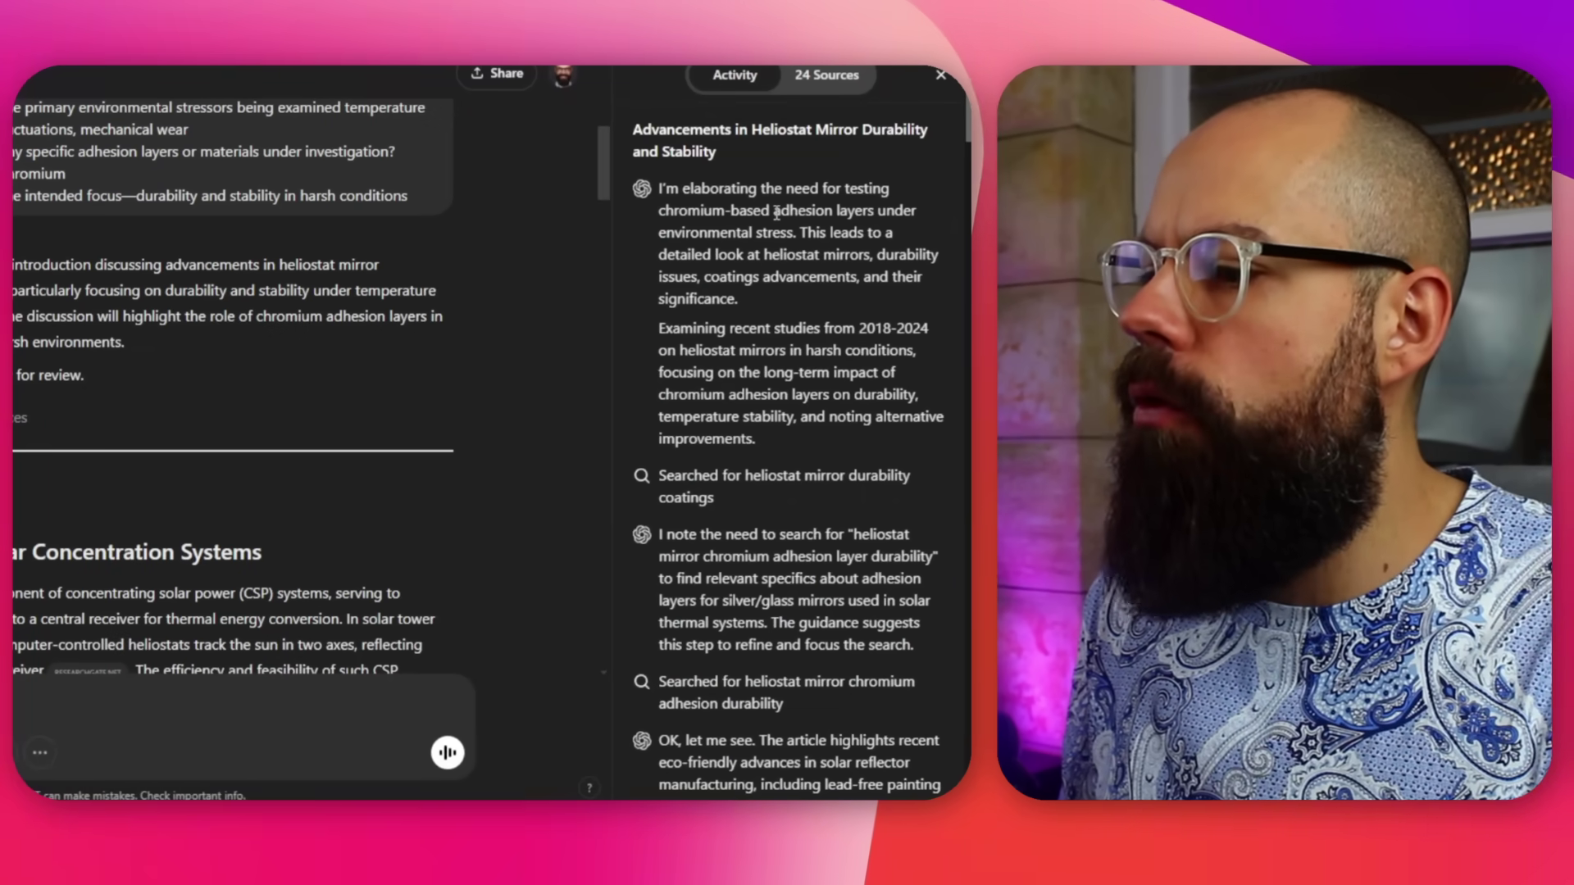
scroll(776, 213, "down", 8)
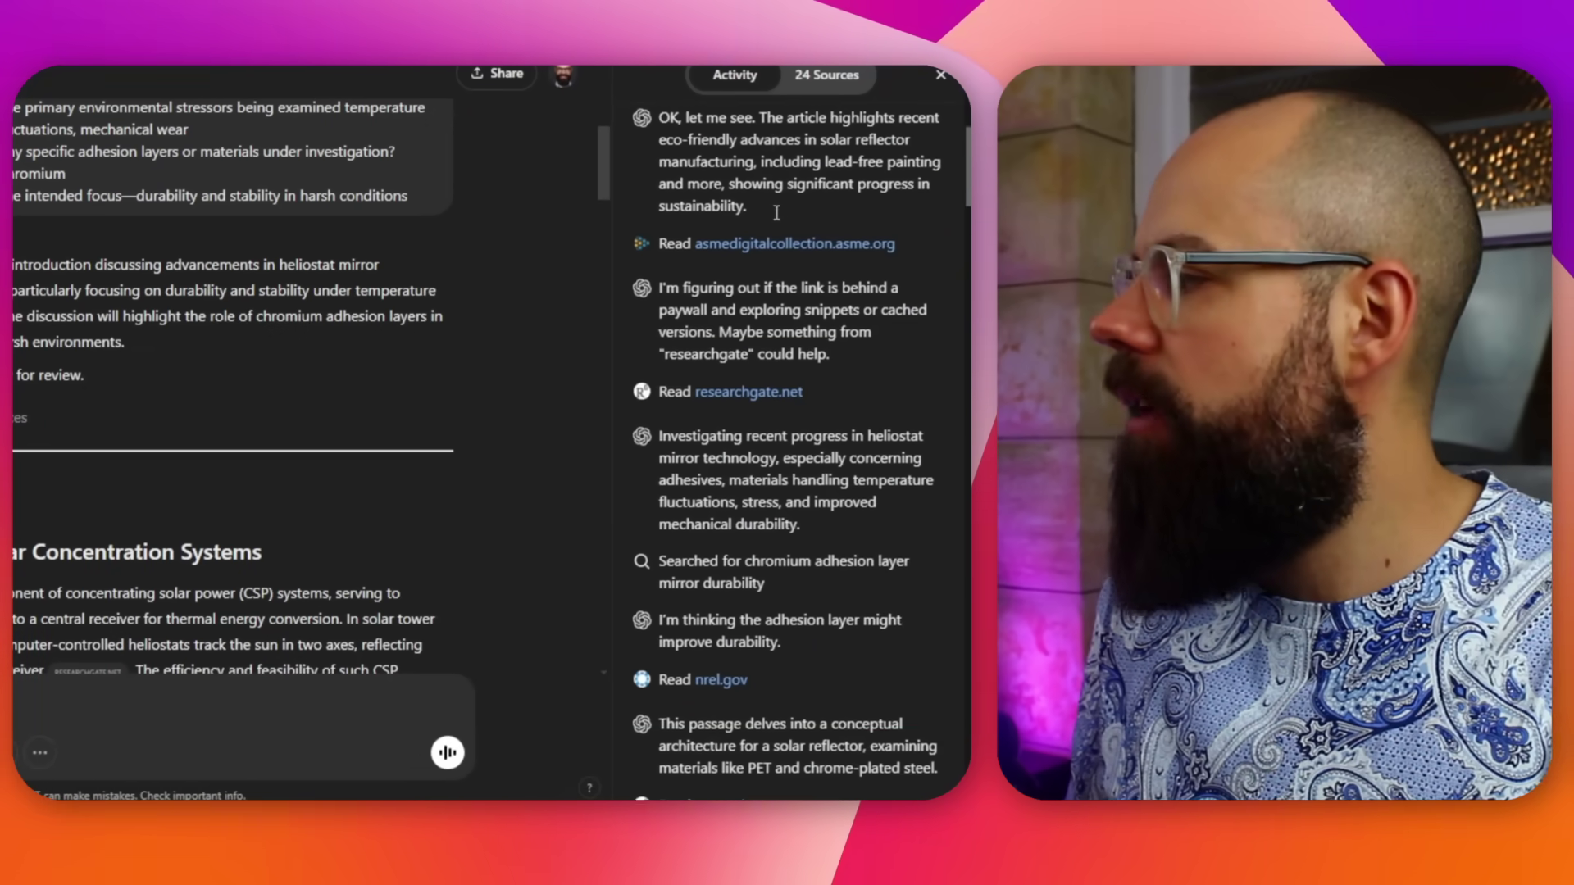
scroll(776, 214, "down", 10)
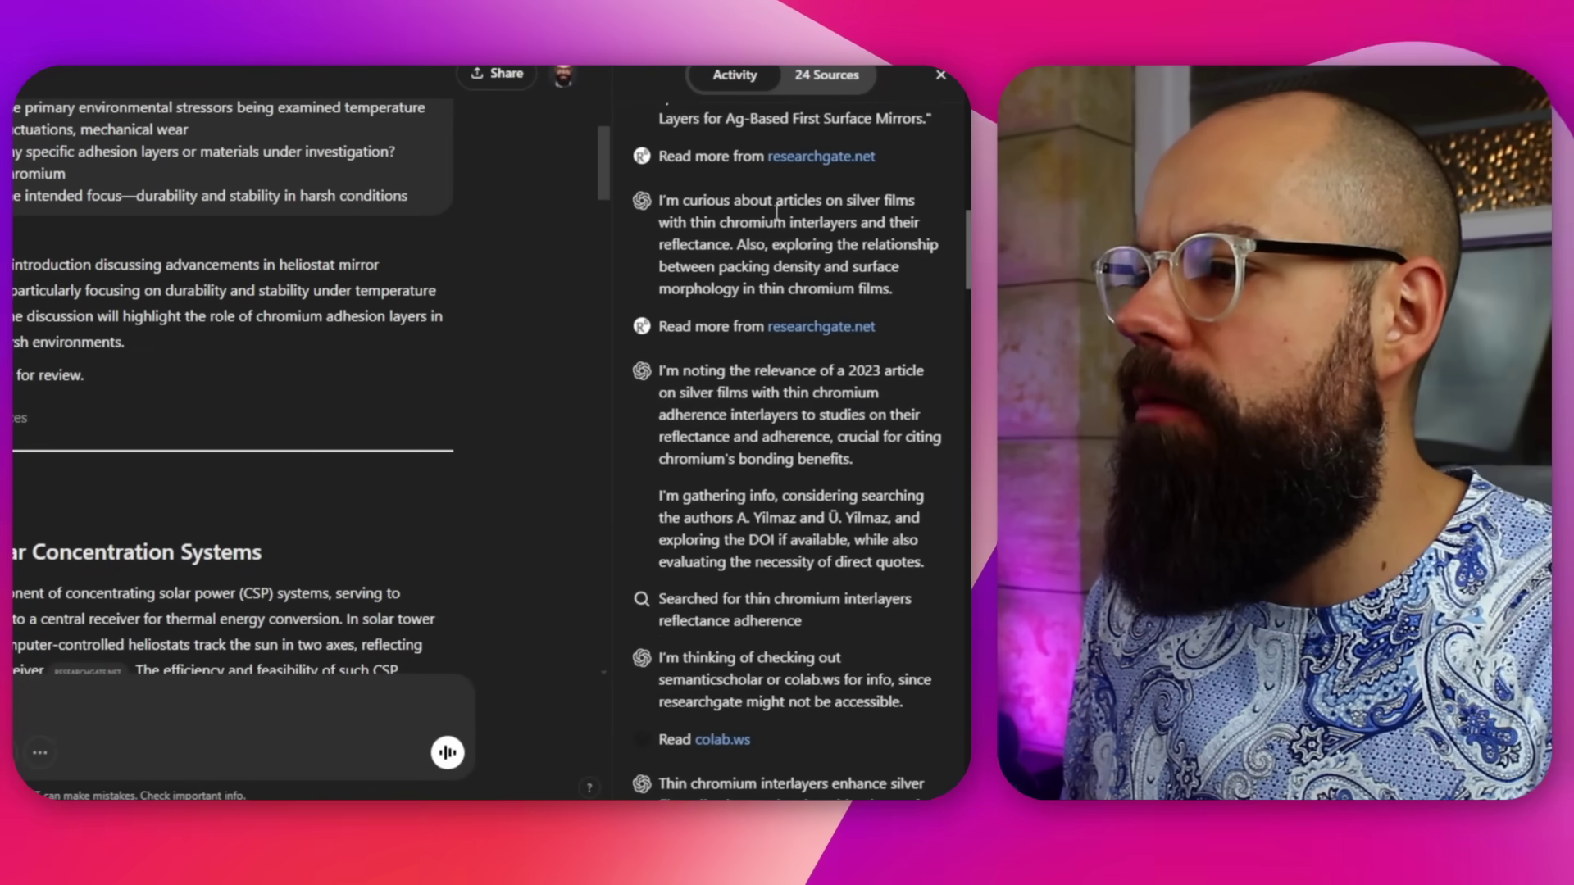
scroll(810, 341, "down", 1)
scroll(810, 347, "down", 20)
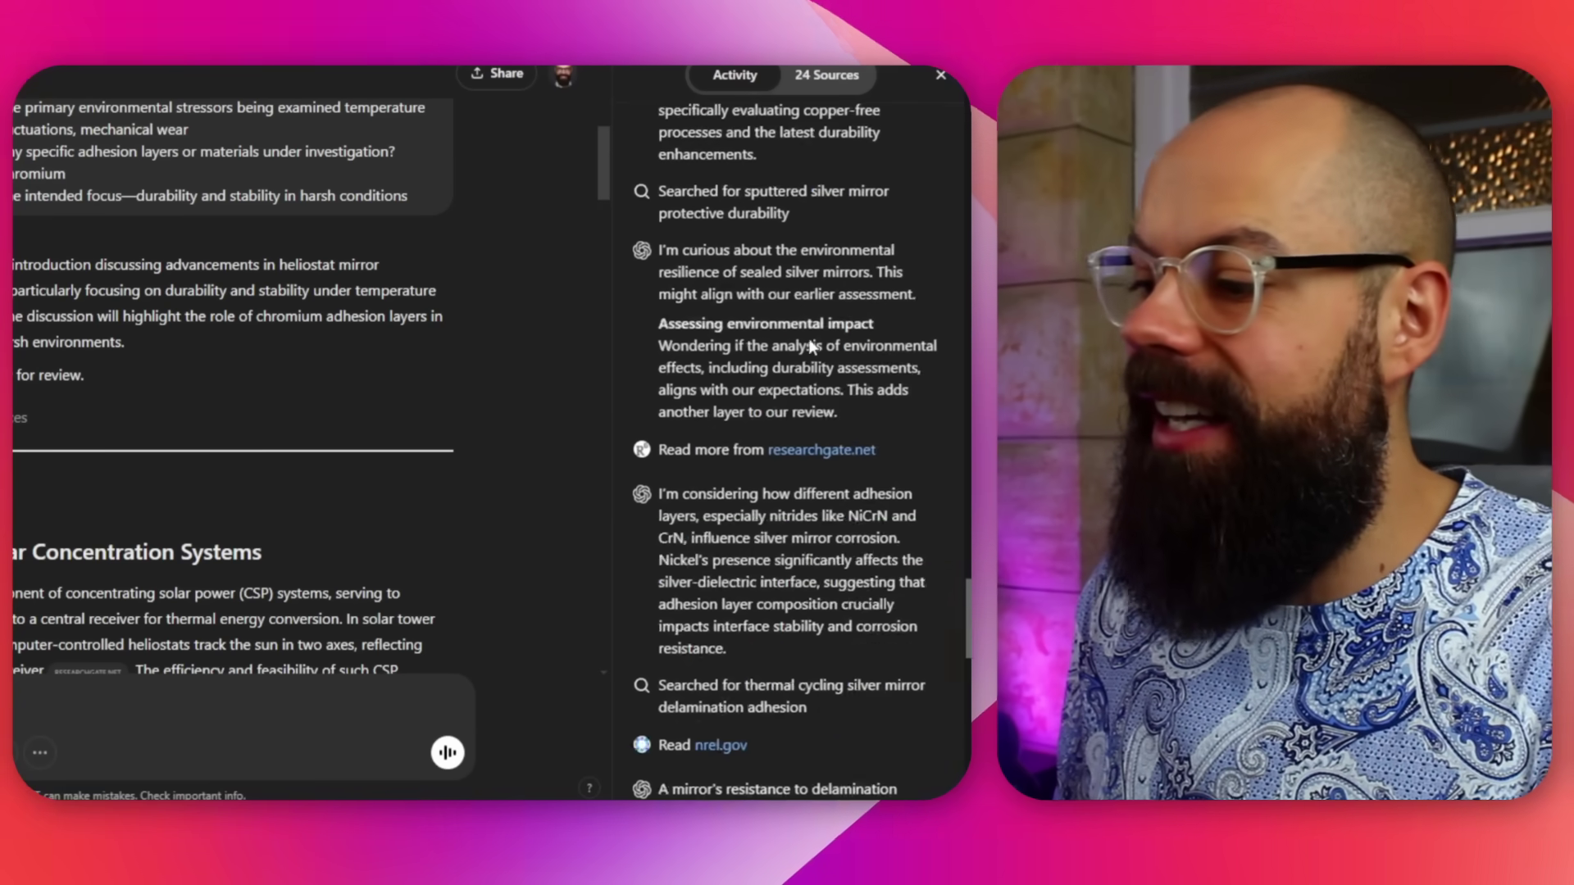
scroll(810, 340, "up", 20)
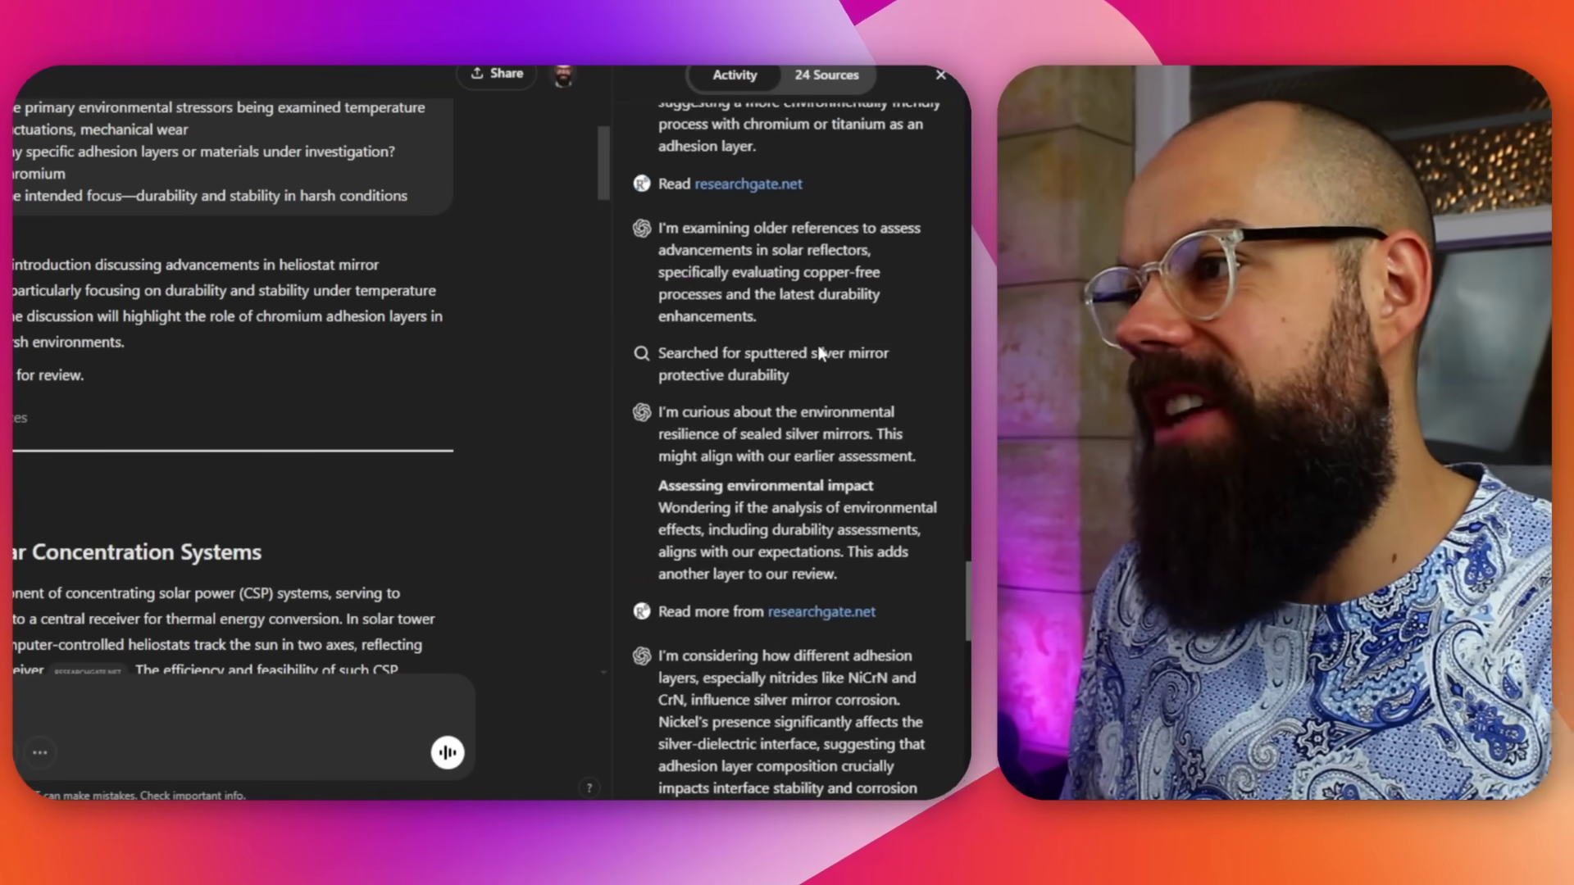
scroll(814, 347, "up", 15)
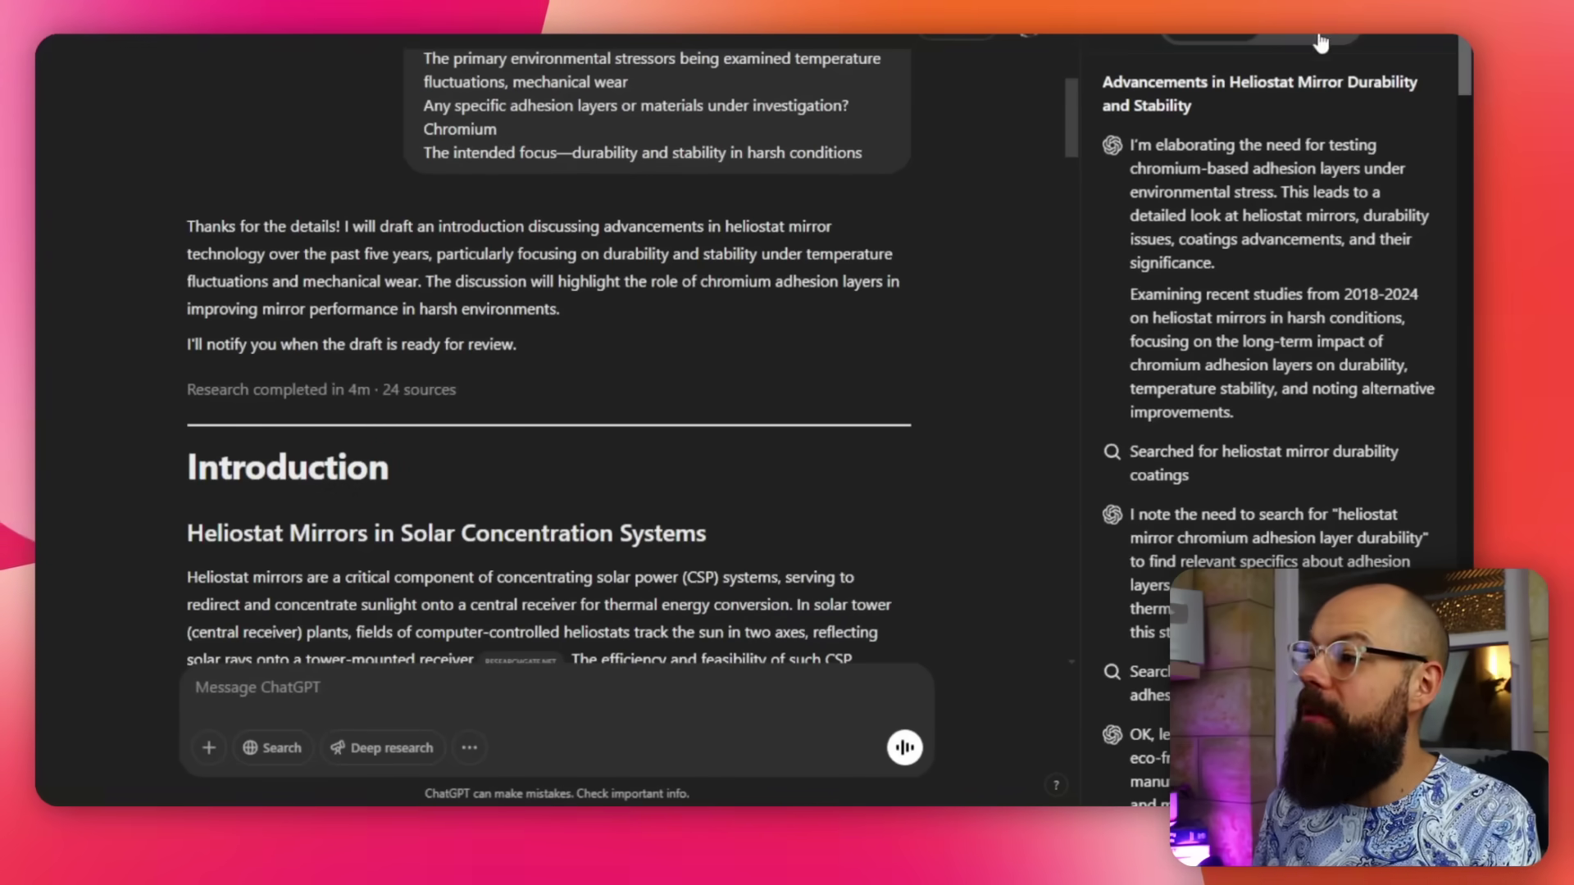
Open the heliostat report's 24 Sources citations list and scroll through it
left_click(1314, 38)
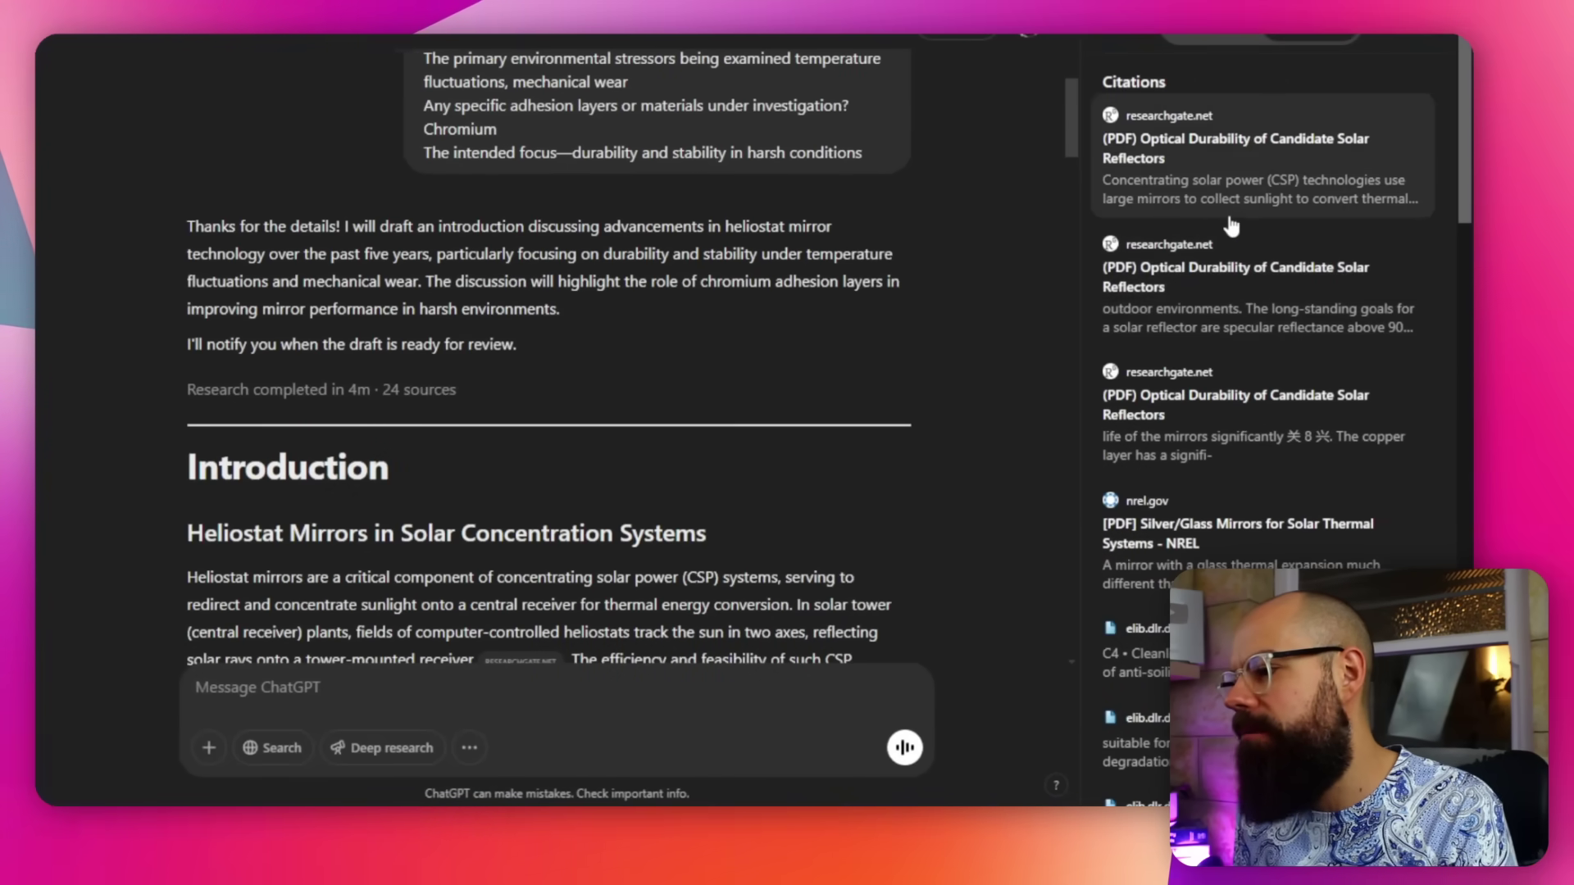
scroll(1222, 279, "down", 15)
scroll(1230, 242, "up", 10)
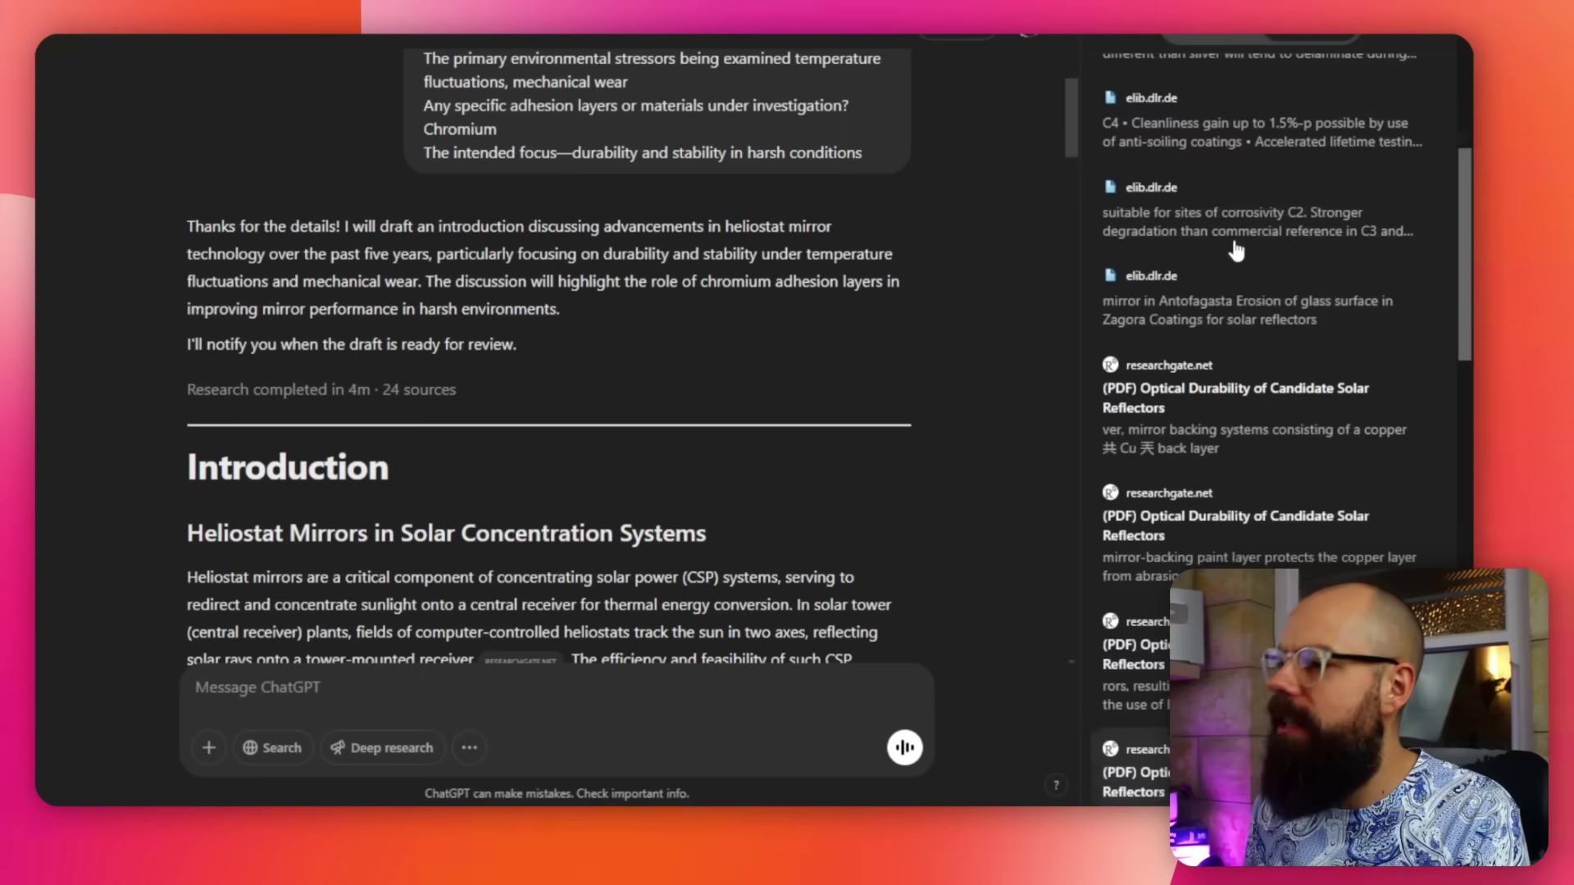
scroll(1226, 328, "down", 15)
scroll(1220, 357, "down", 2)
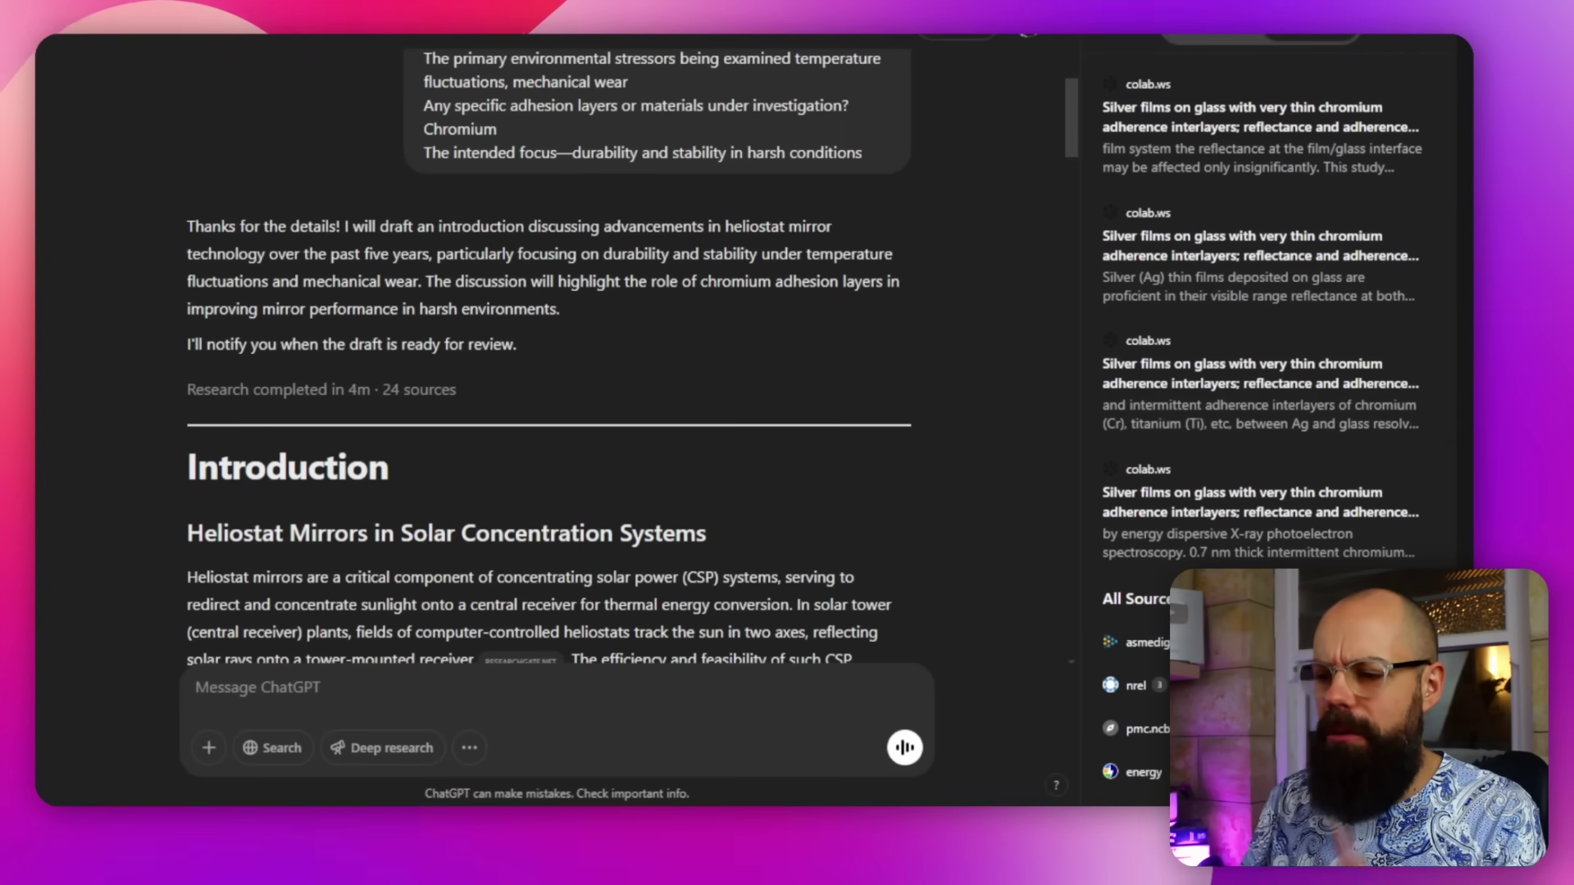
scroll(1272, 526, "up", 10)
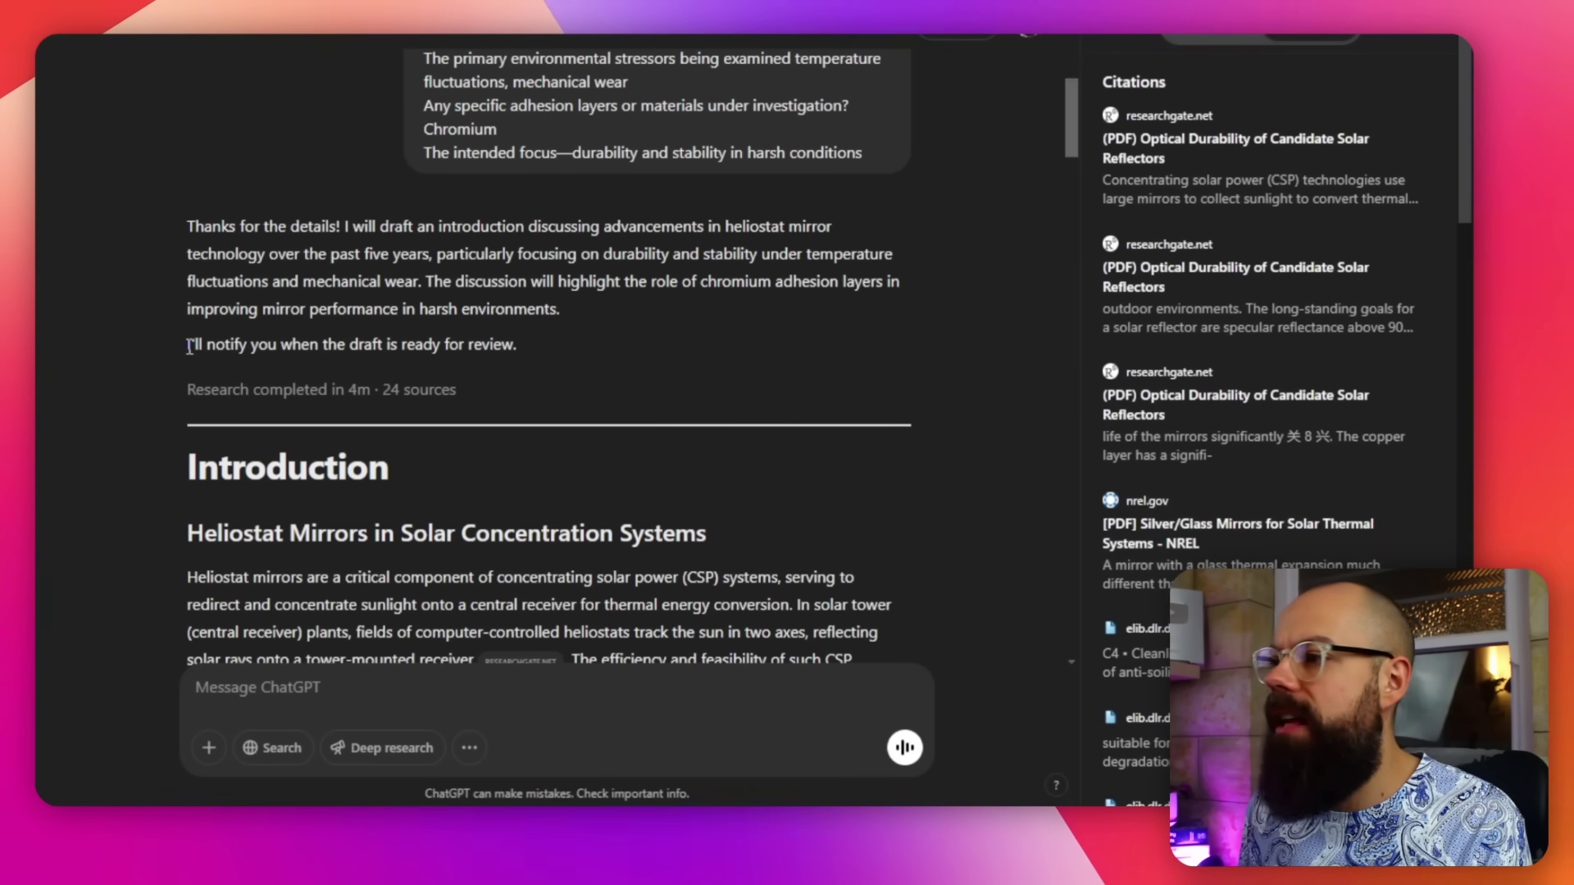
Close the citations and scroll to the condensed, roughly 300-word heliostat mirror introduction
left_click(1437, 37)
scroll(605, 341, "down", 3)
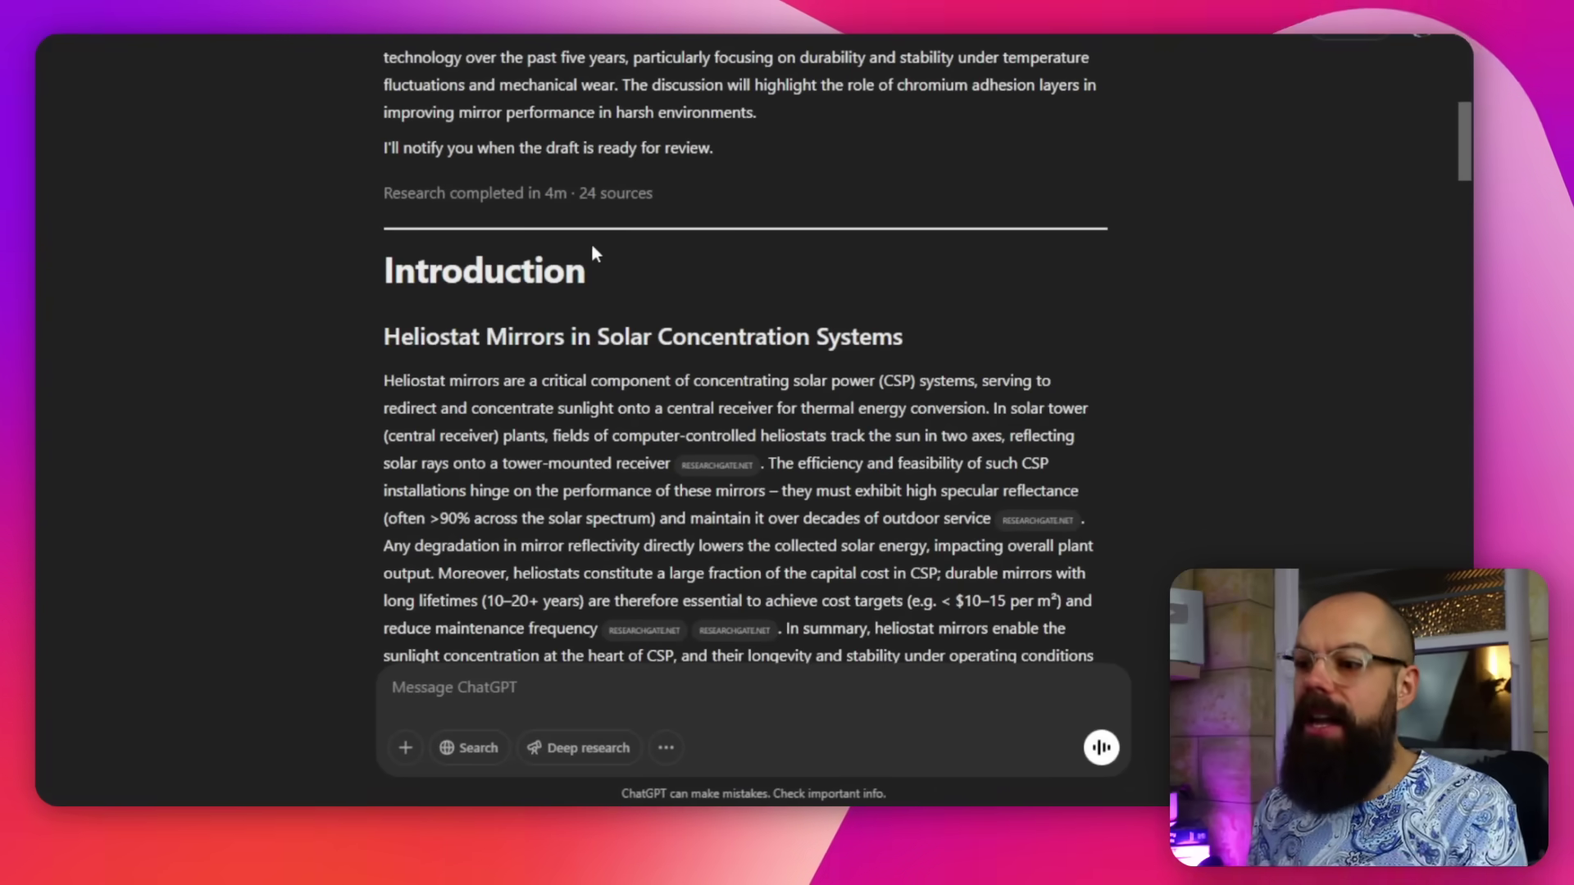
scroll(595, 249, "down", 10)
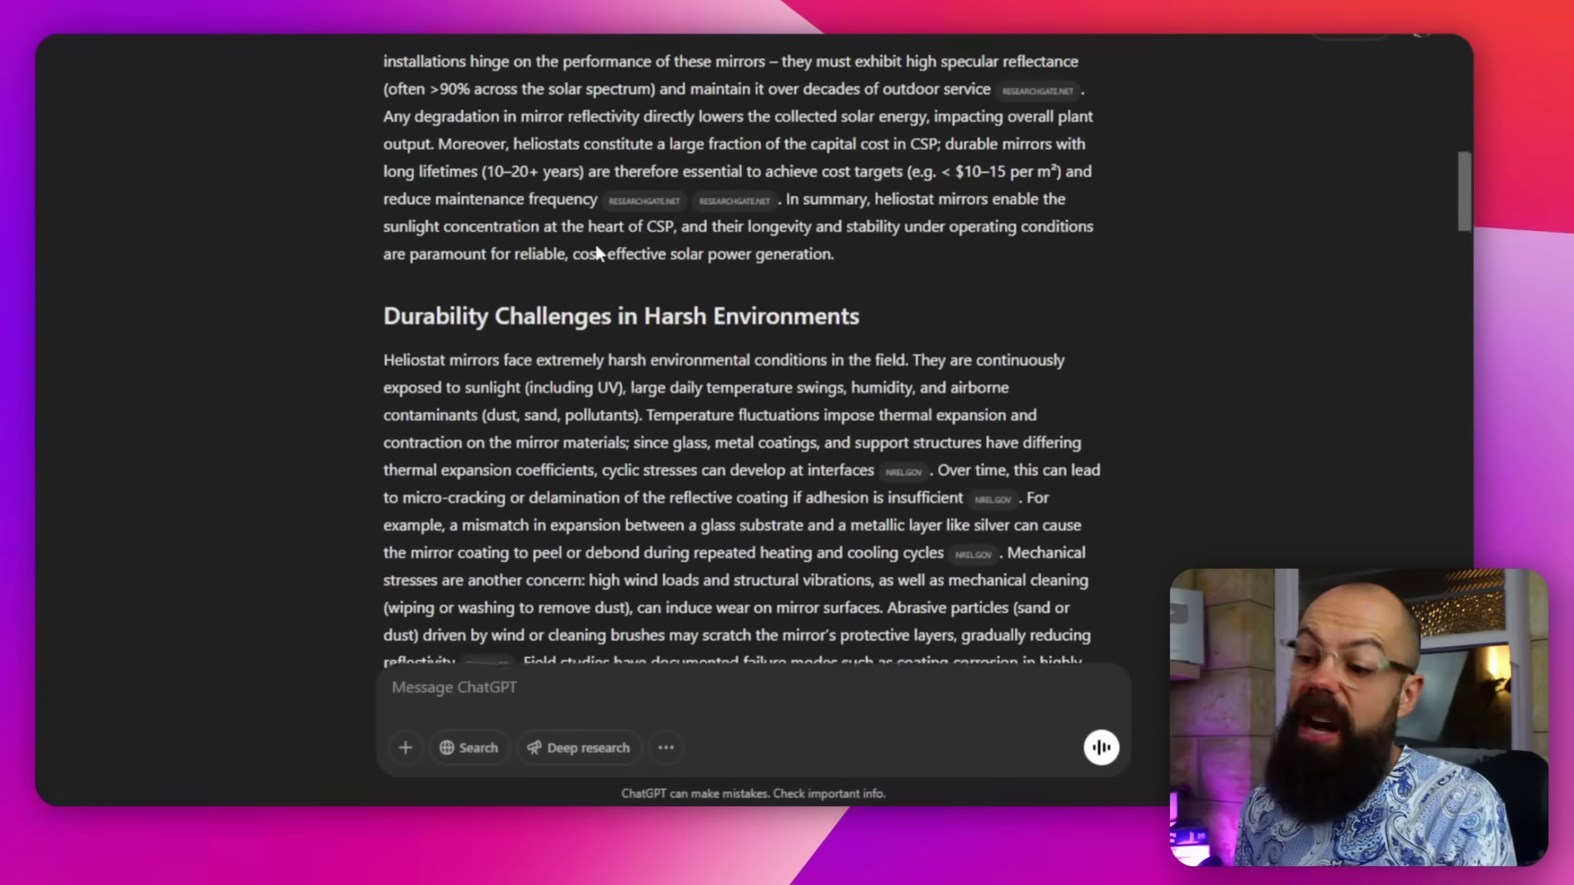
scroll(595, 252, "down", 20)
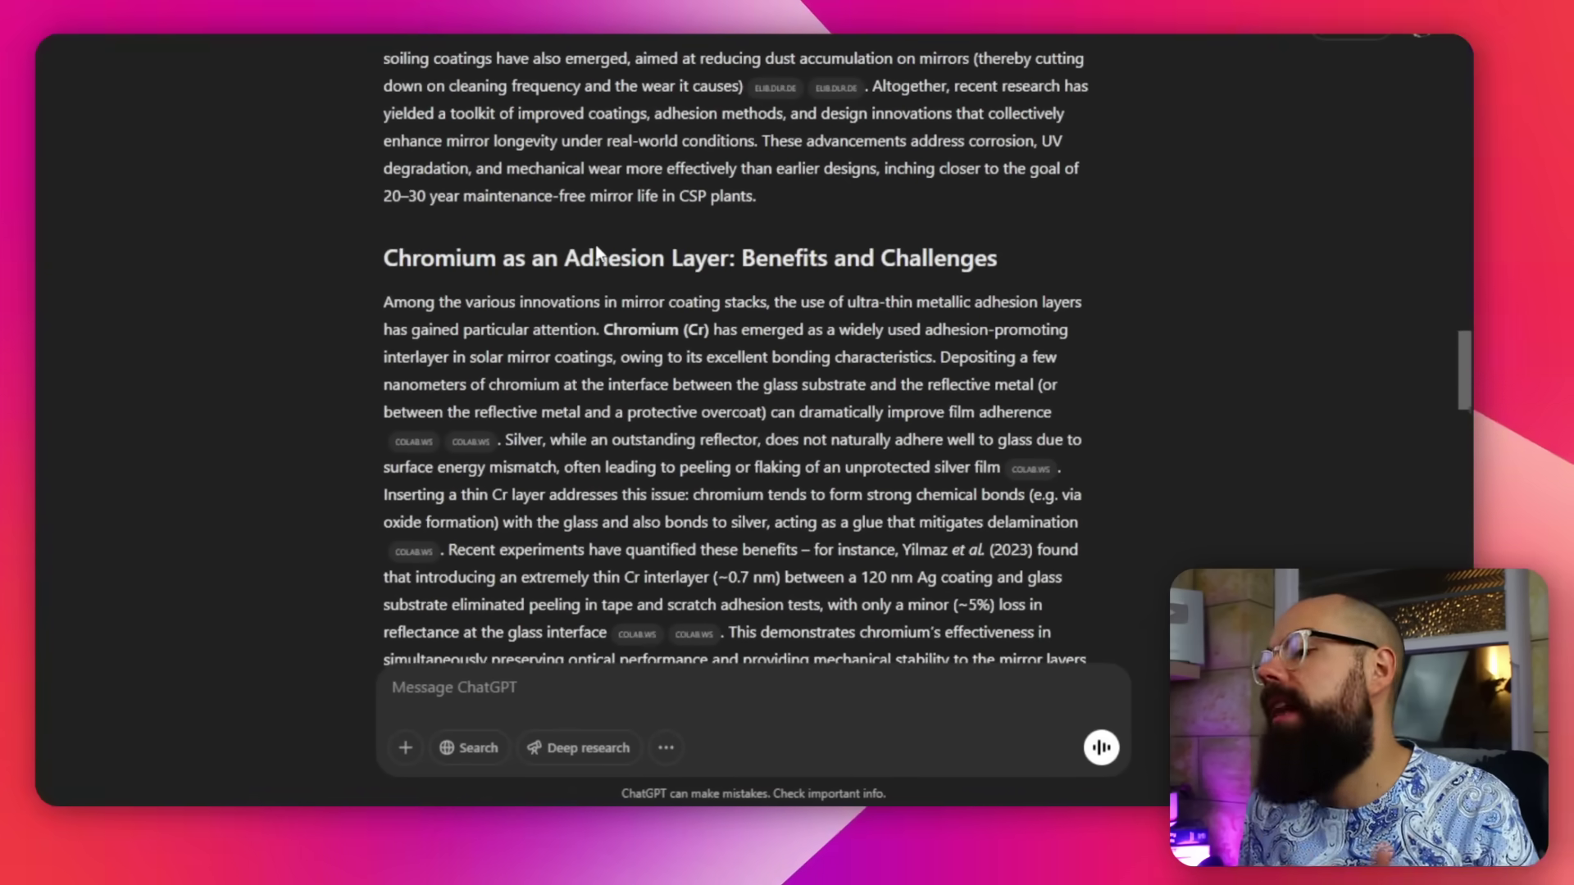
scroll(595, 246, "down", 20)
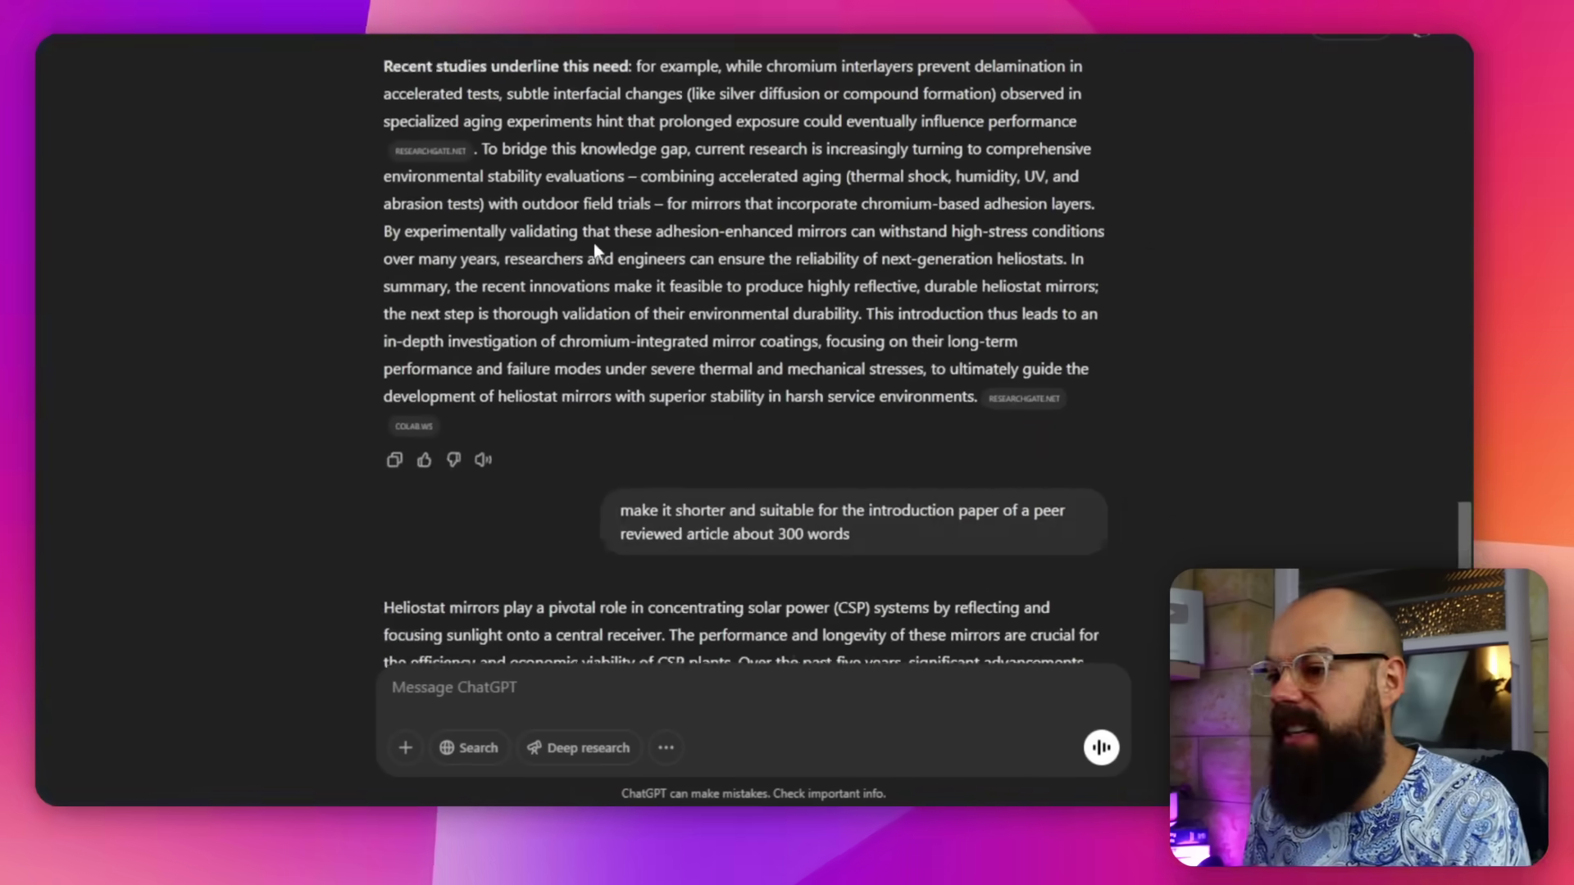
scroll(596, 252, "up", 15)
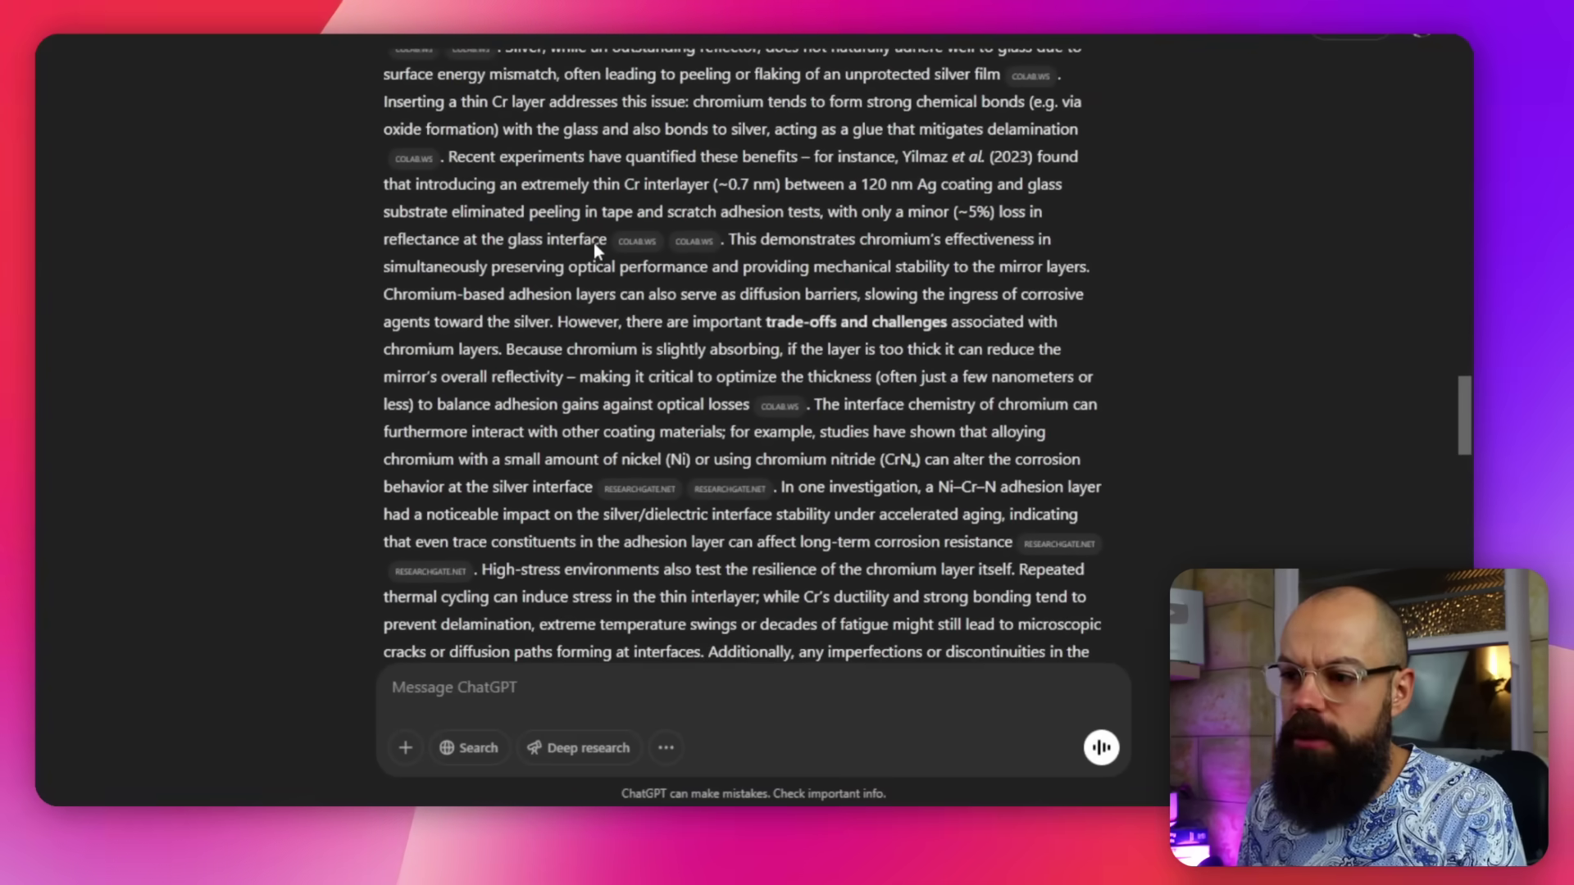
scroll(594, 243, "up", 15)
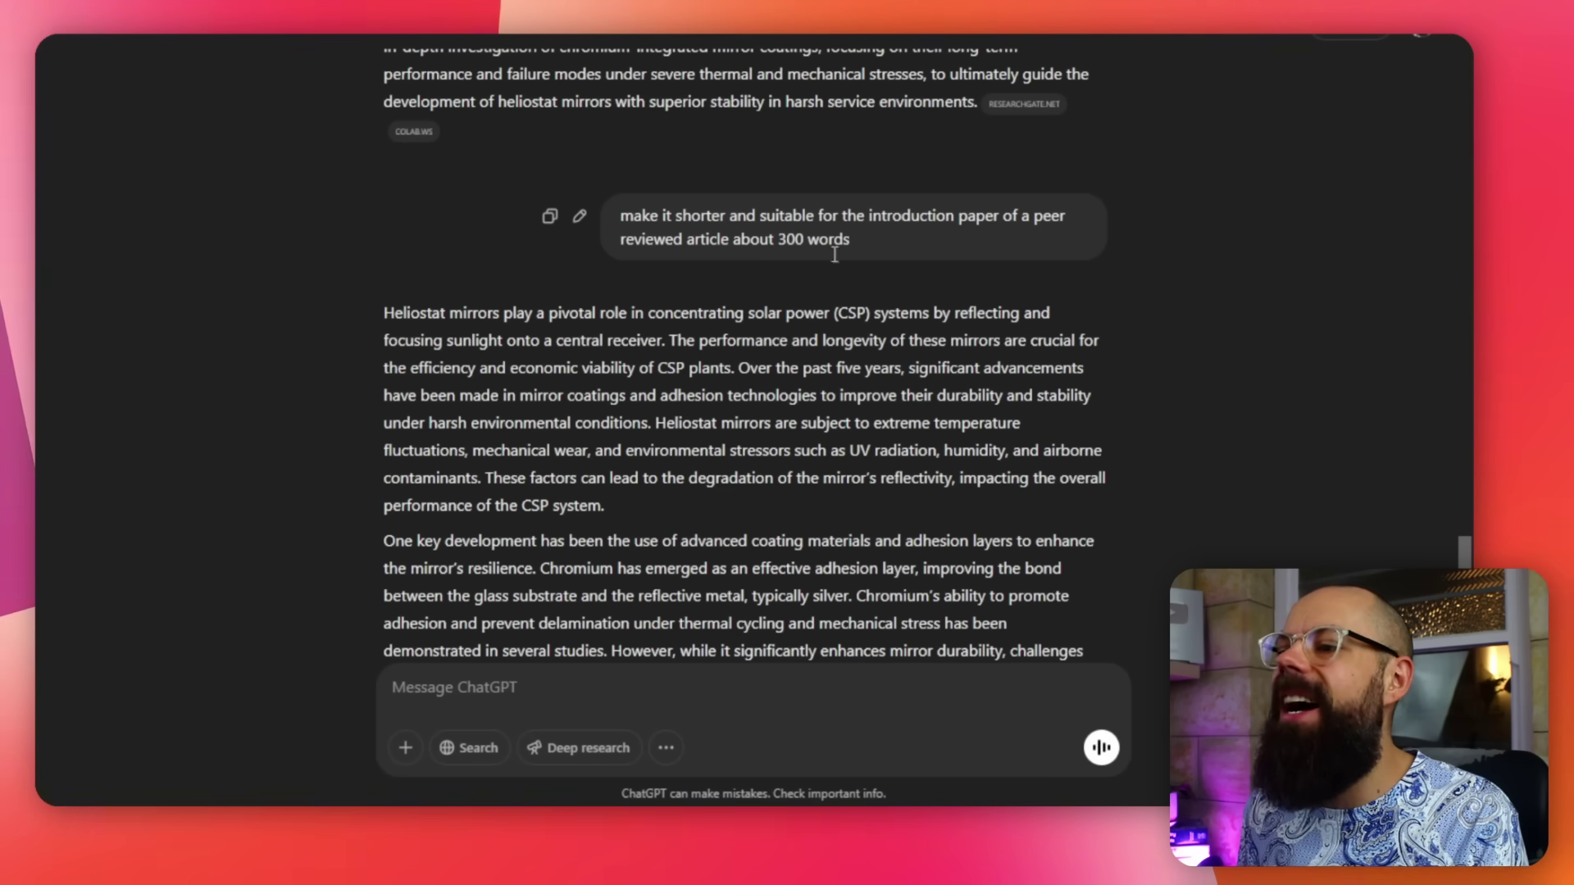
scroll(769, 239, "down", 5)
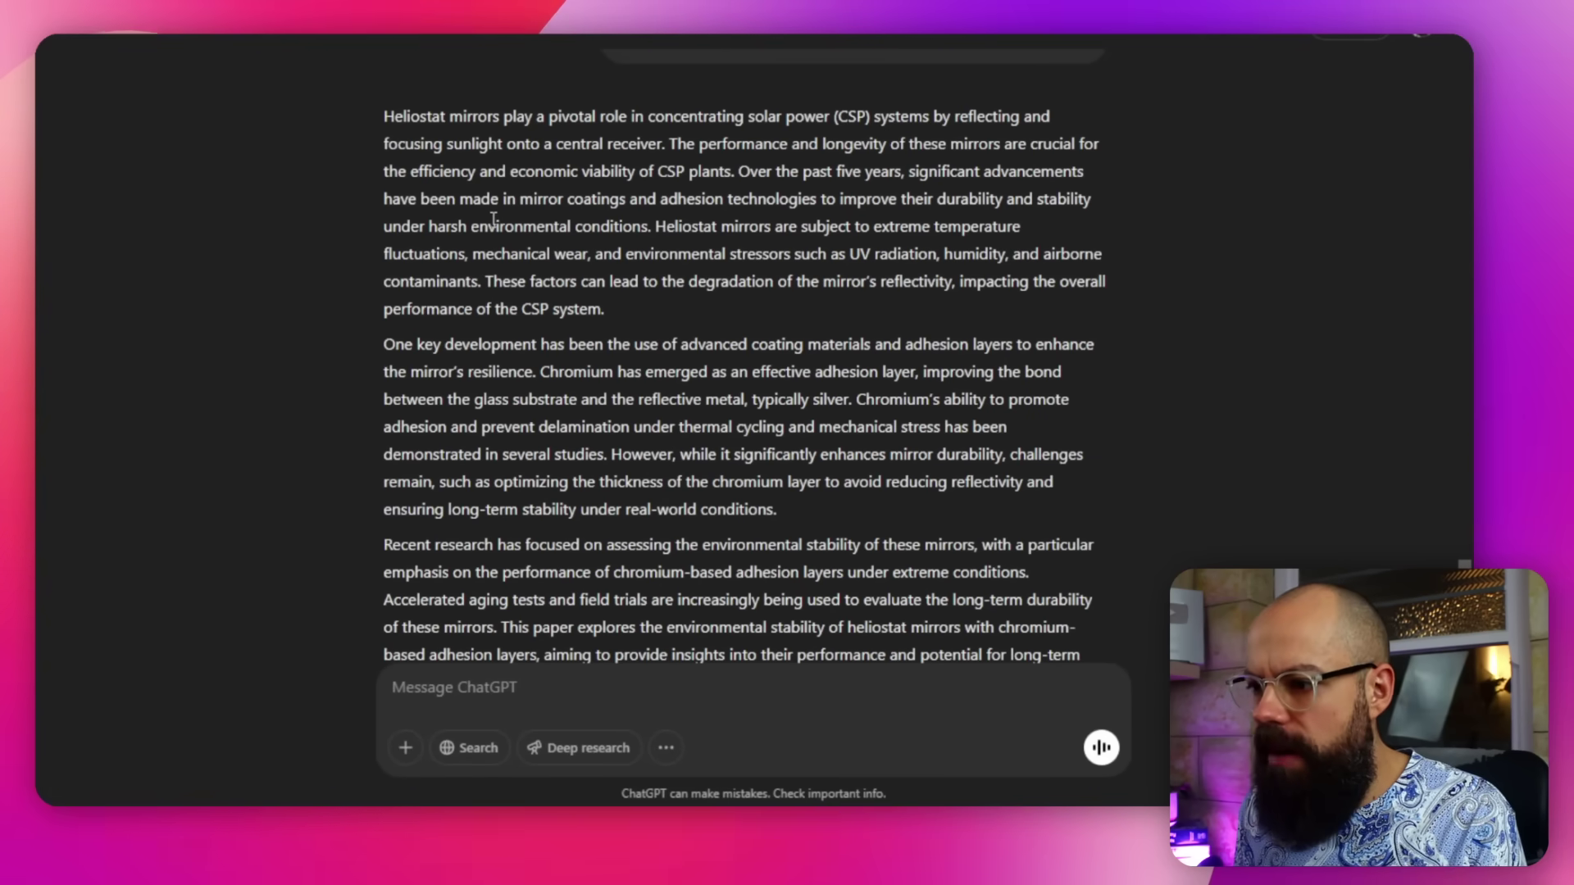
scroll(525, 369, "down", 2)
scroll(567, 452, "up", 6)
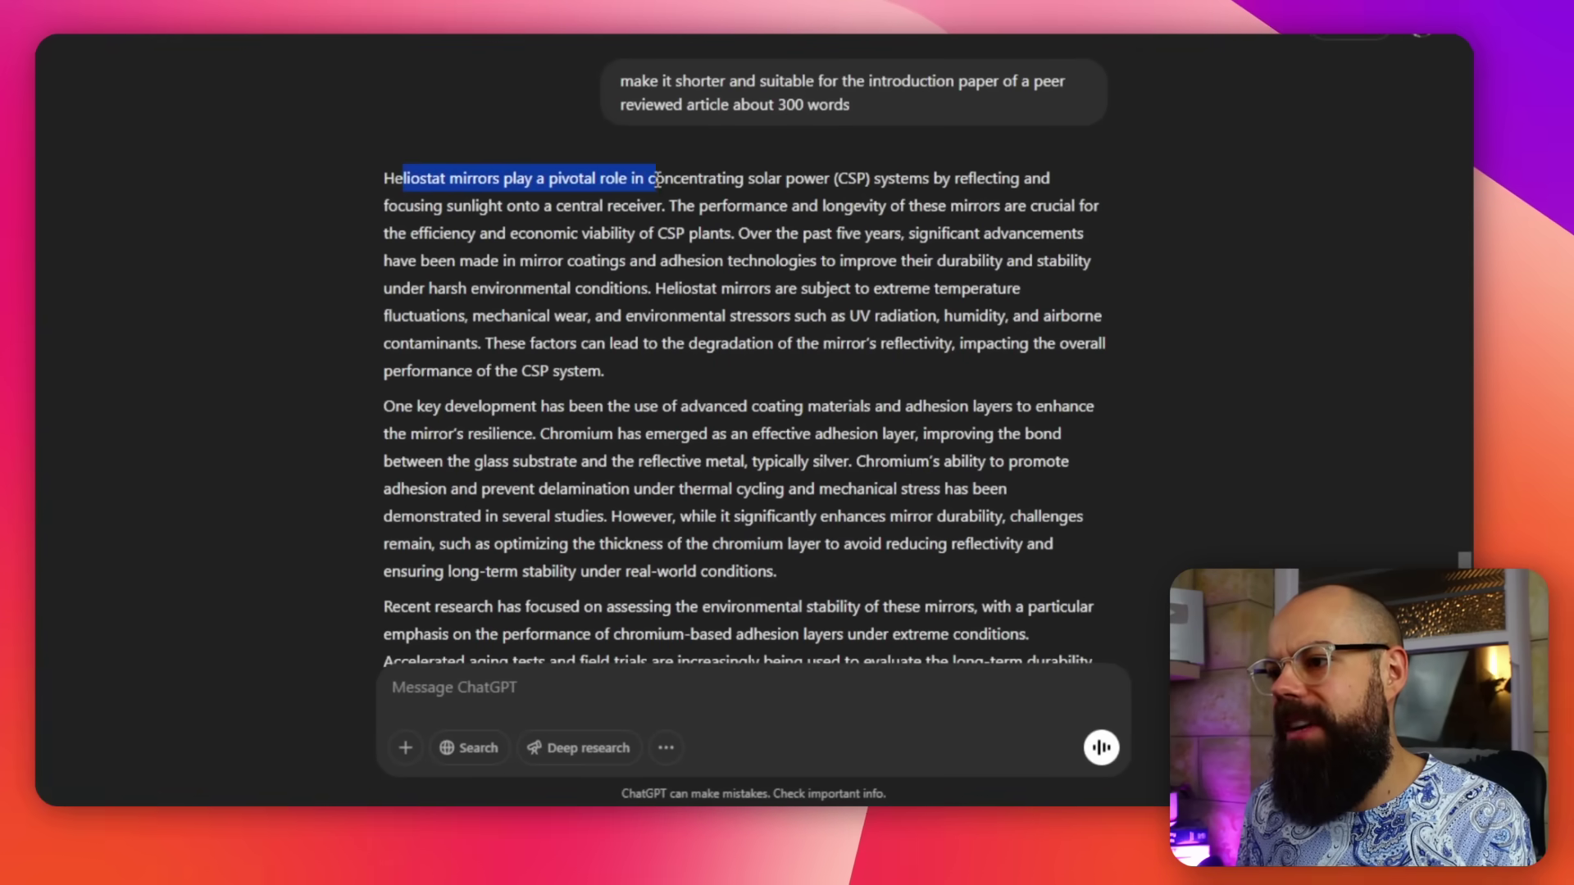
left_click_drag(805, 189, 837, 185)
left_click(964, 182)
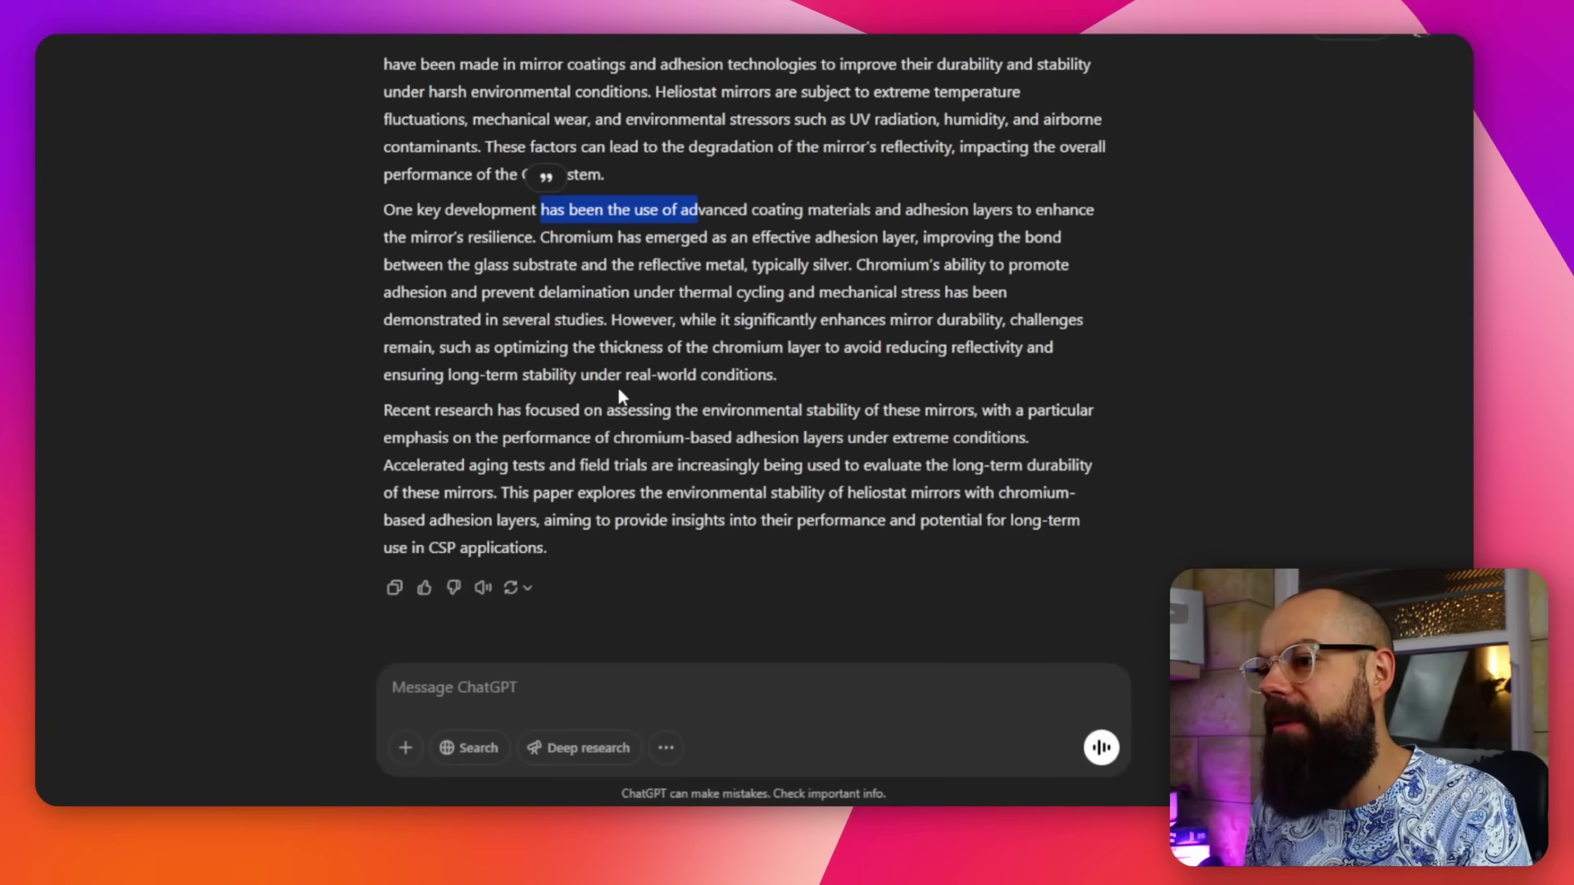
Scroll up past the heliostat answers to the OPV review's Introduction and 40-source summary
scroll(618, 386, "up", 15)
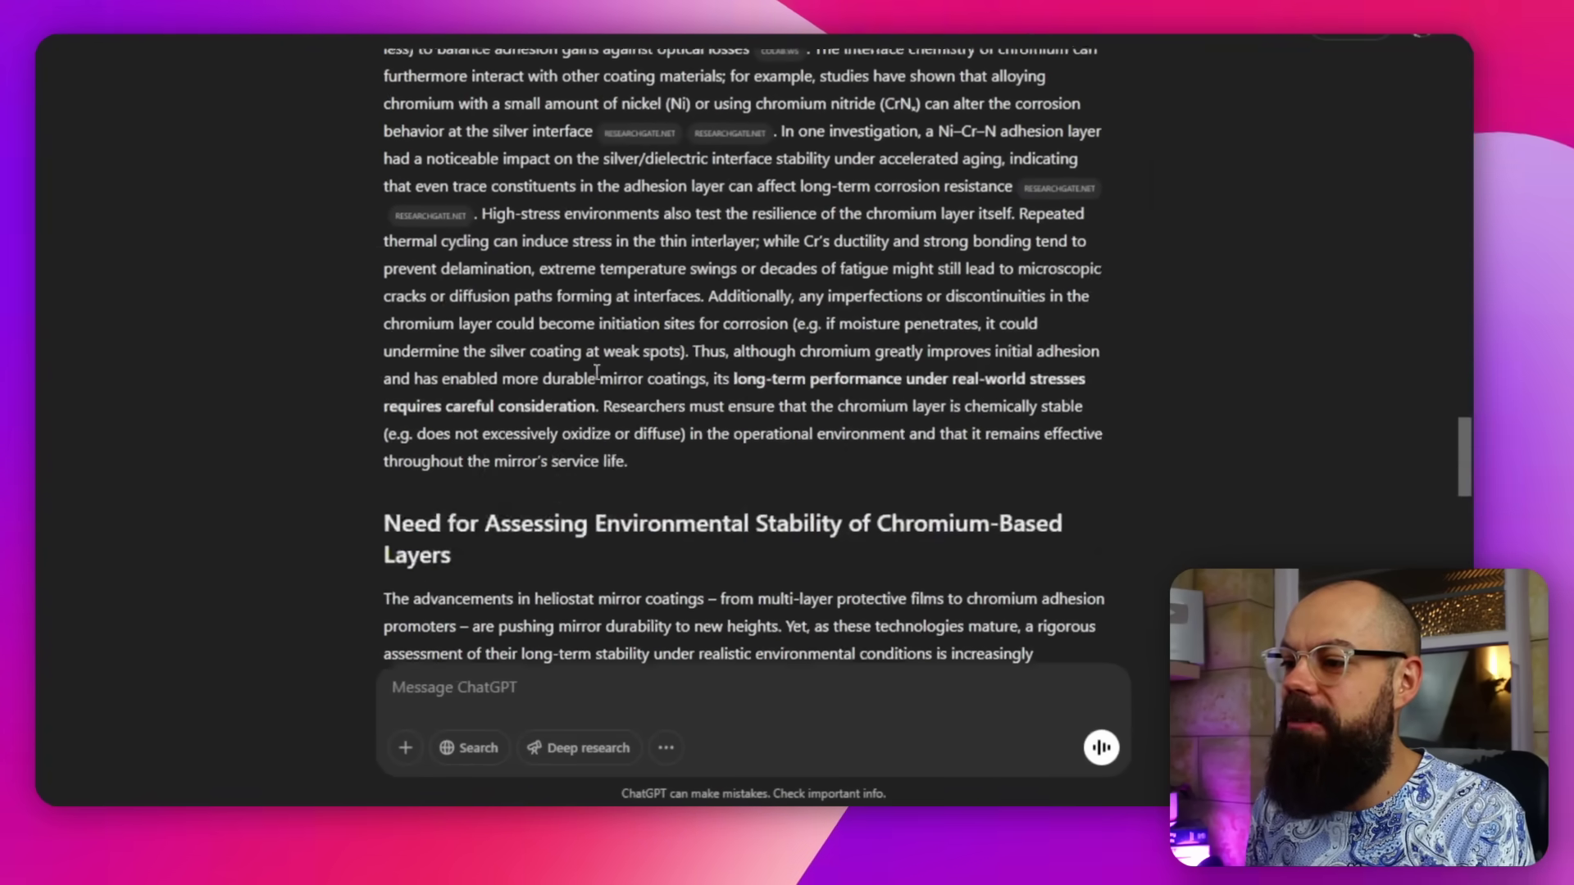
scroll(597, 373, "up", 20)
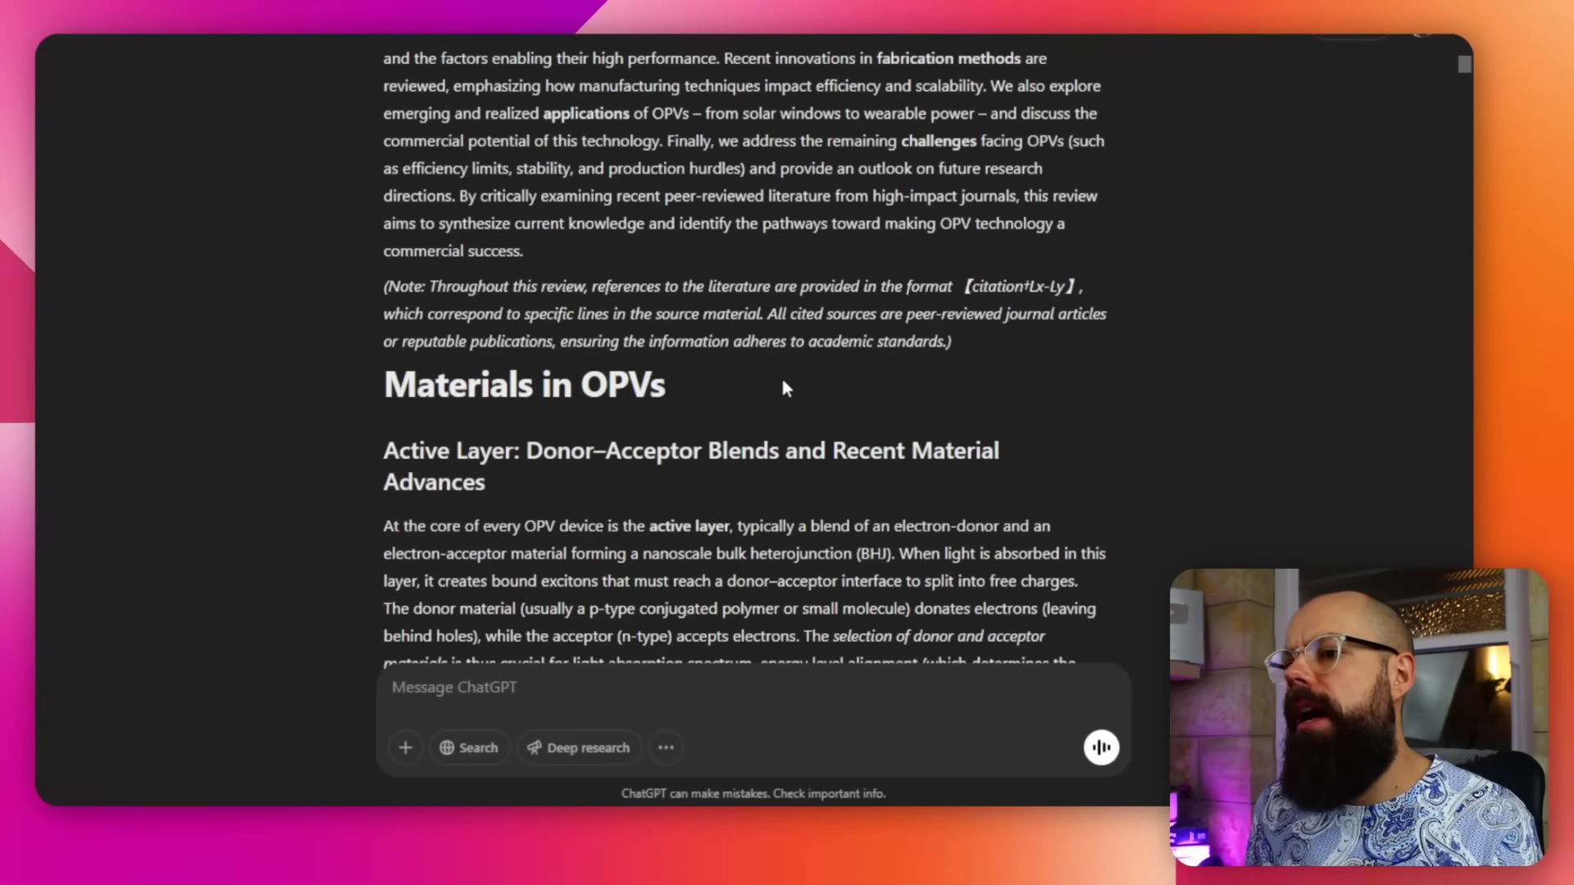
scroll(782, 380, "up", 4)
scroll(784, 387, "down", 3)
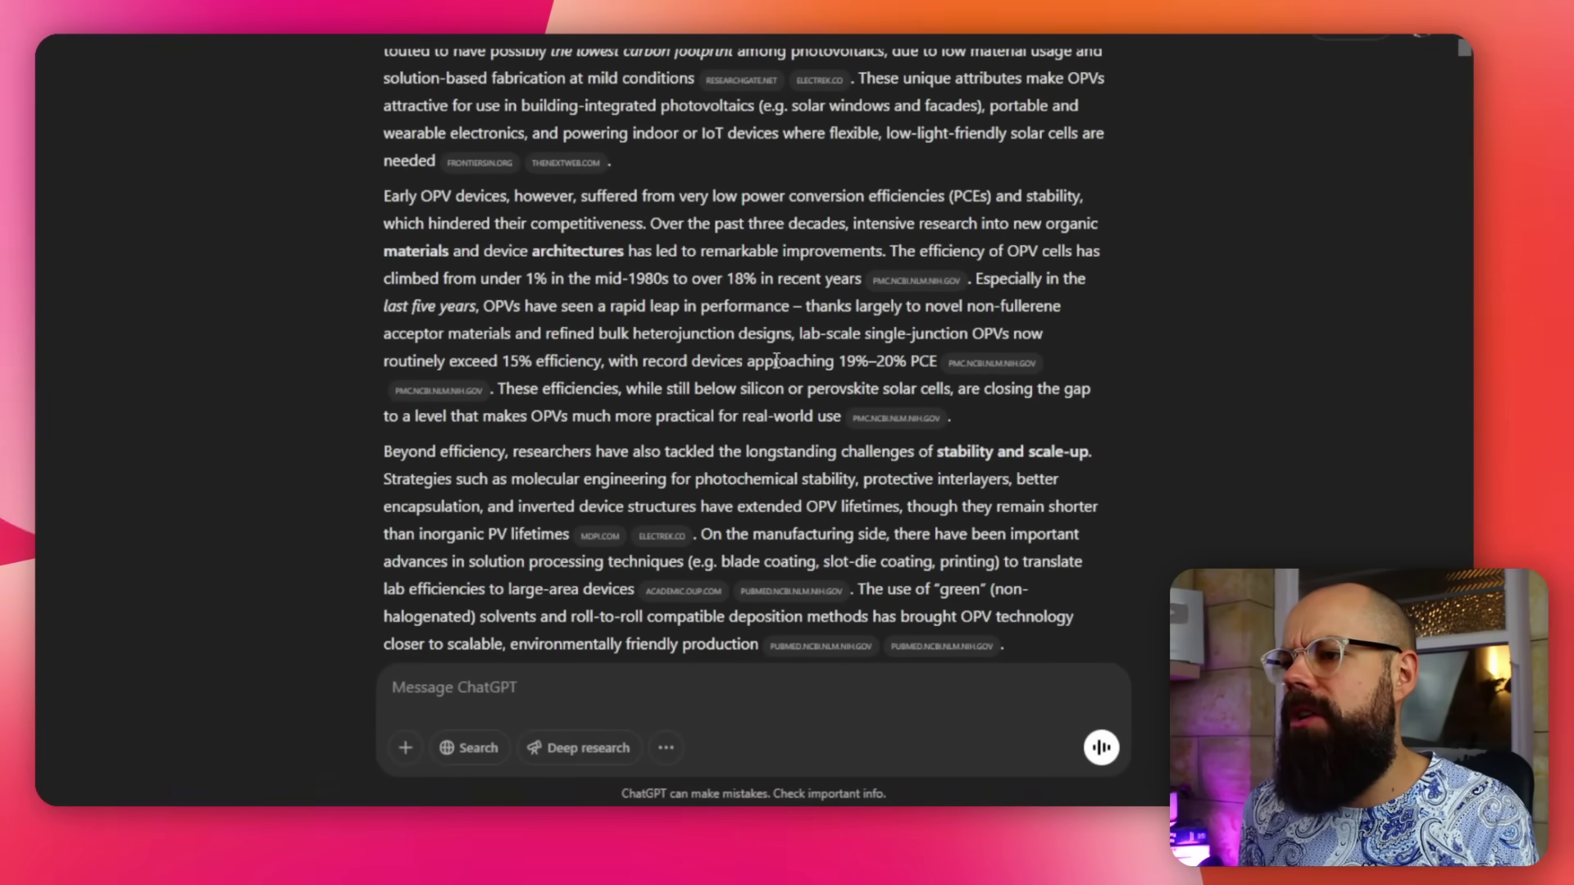
scroll(831, 312, "up", 6)
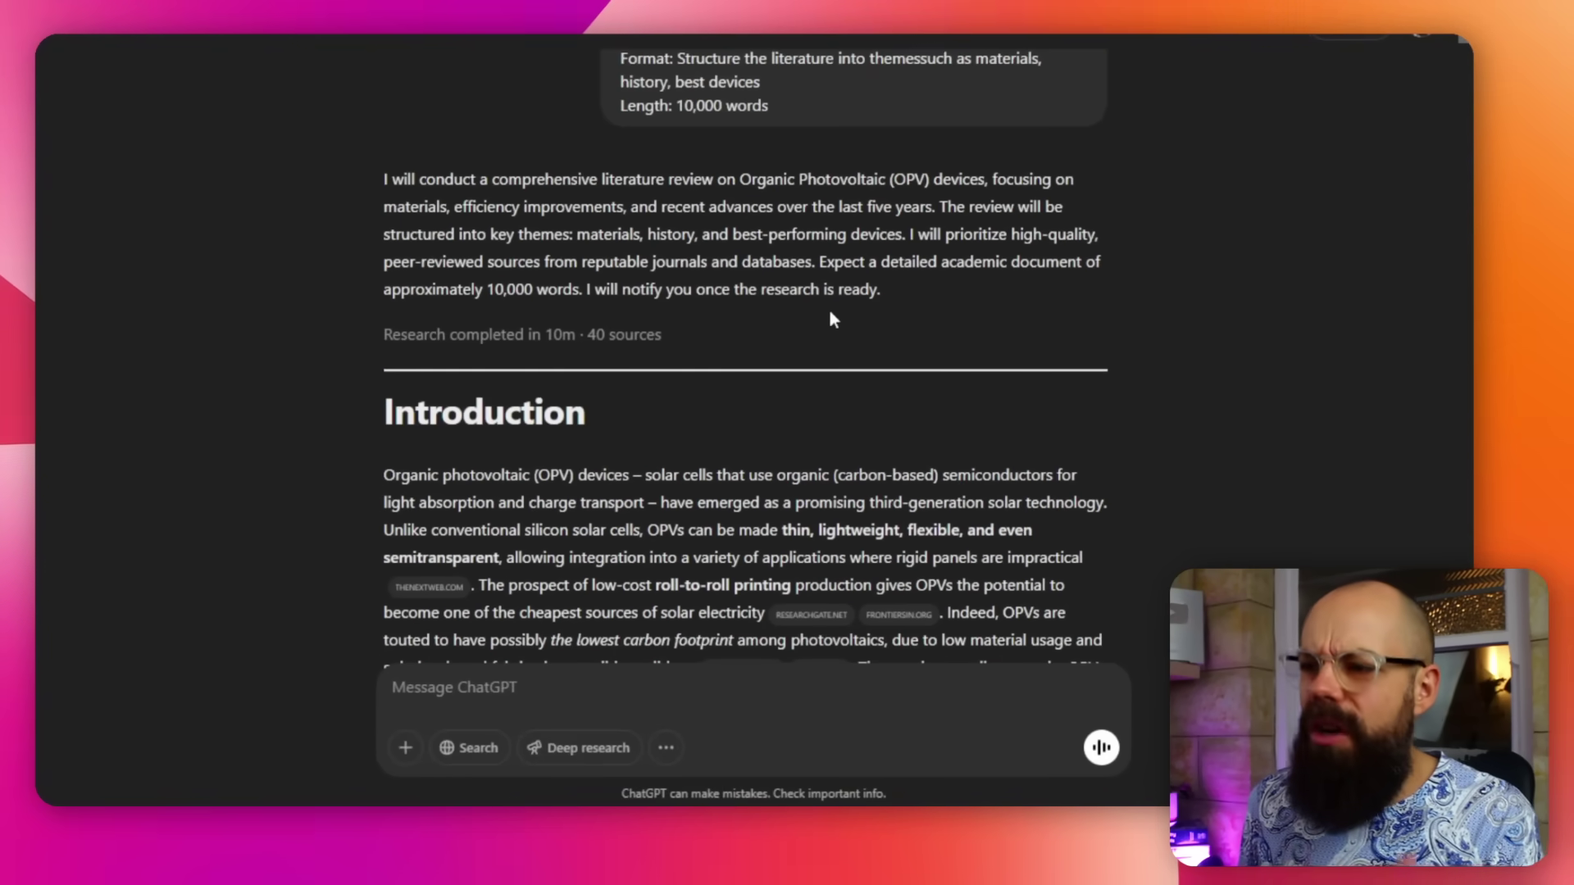
scroll(829, 310, "down", 3)
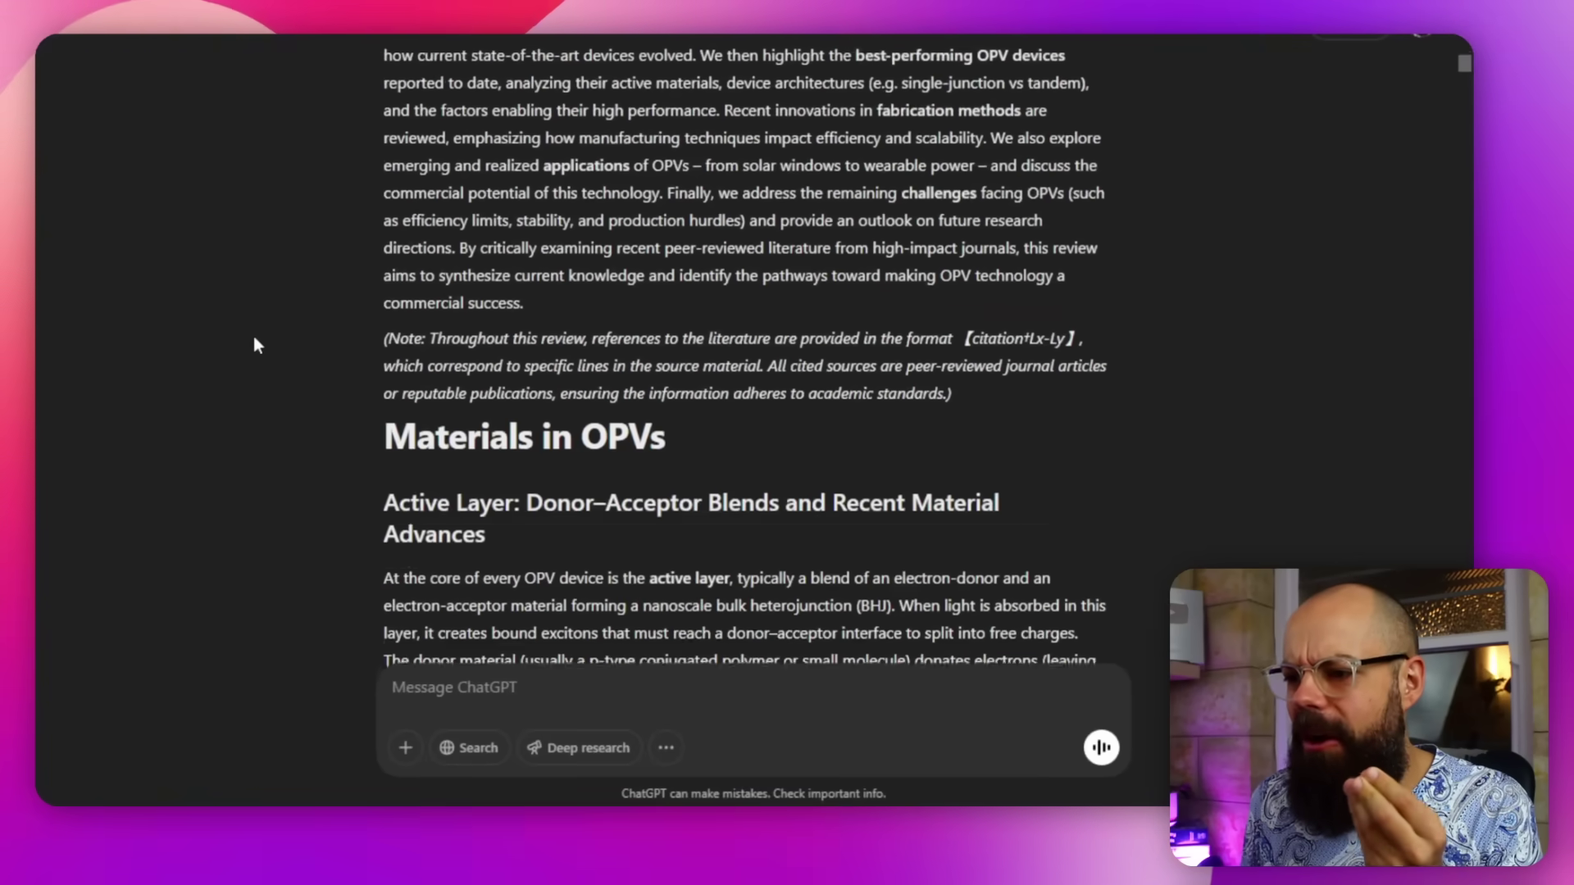
scroll(254, 344, "down", 7)
scroll(255, 344, "down", 10)
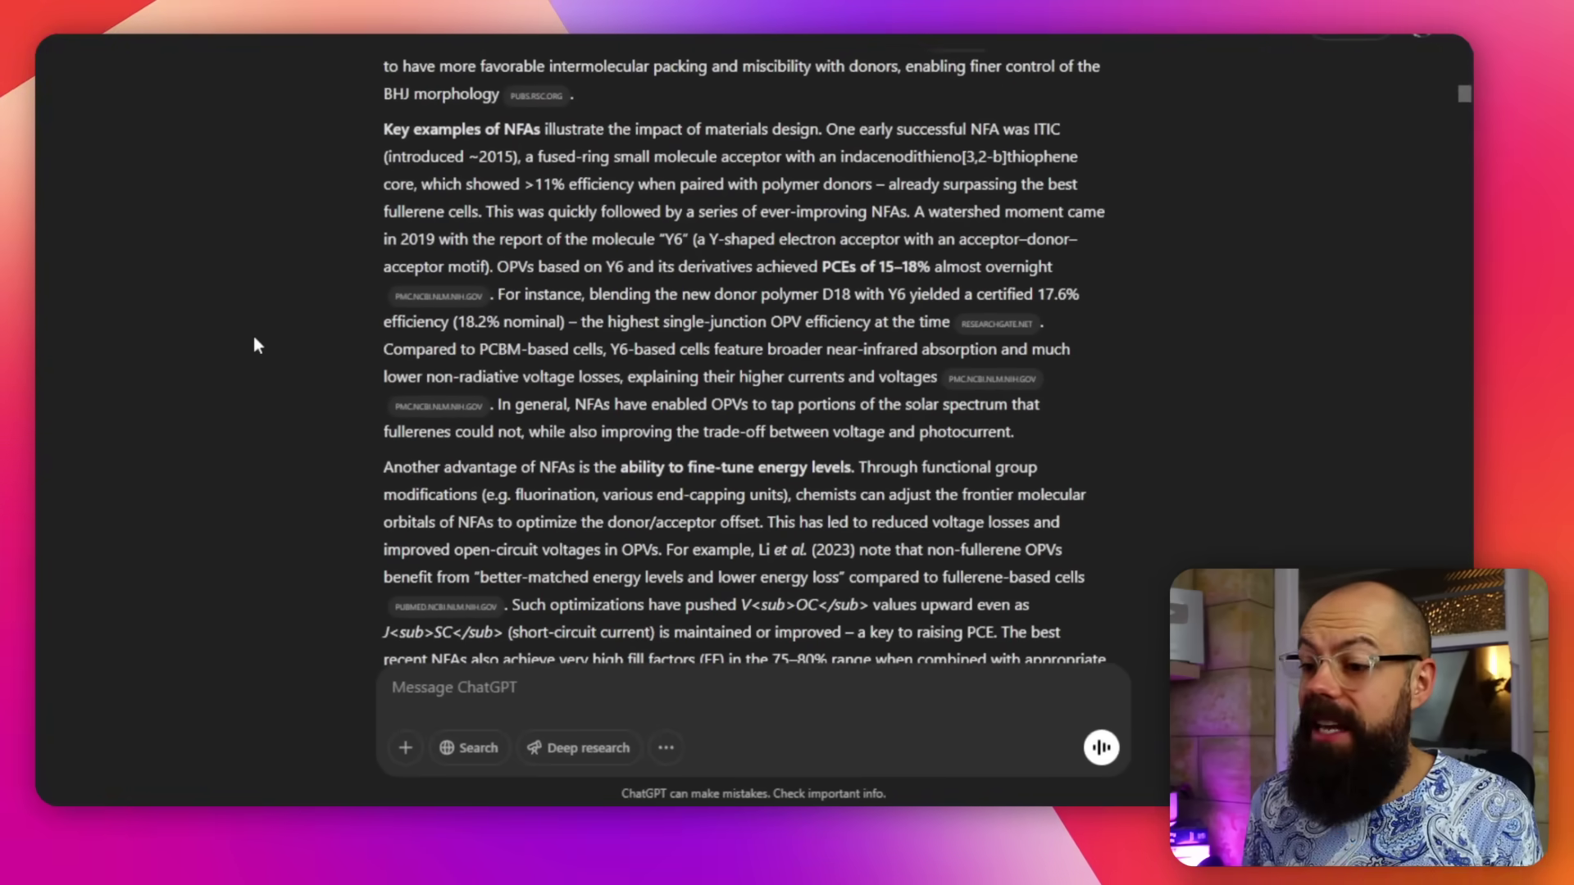